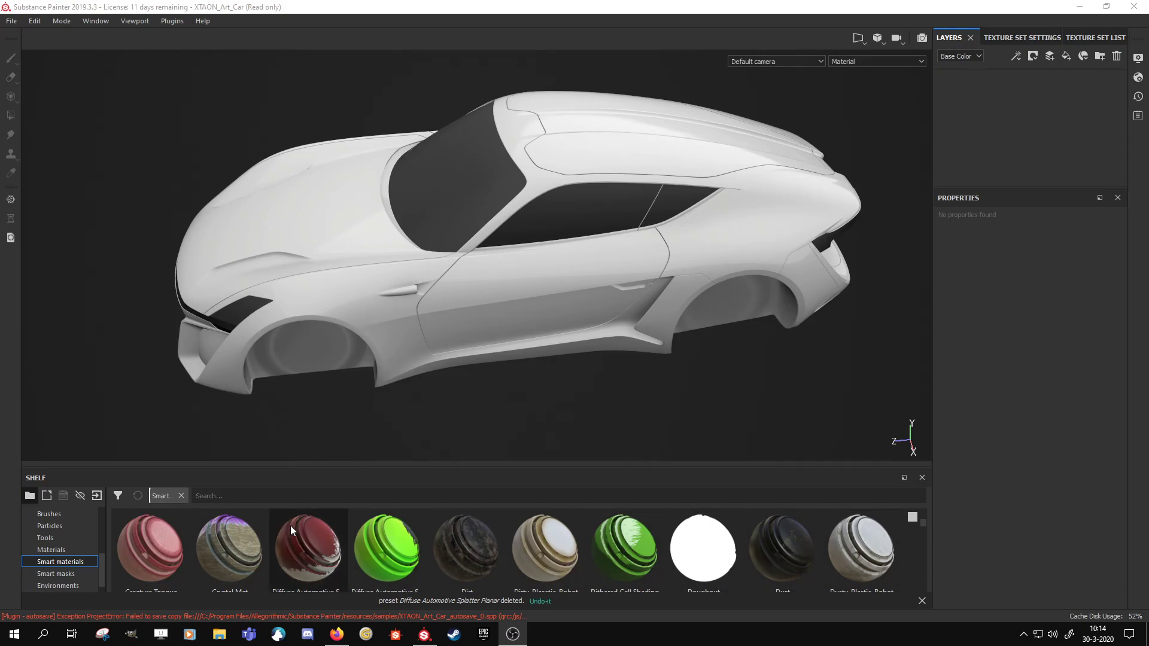
# Apply the red Diffuse Automotive Splatter smart material to the car body's layer stack and display only the Base Color channel.
pyautogui.moveTo(303, 545); pyautogui.dragTo(985, 116)
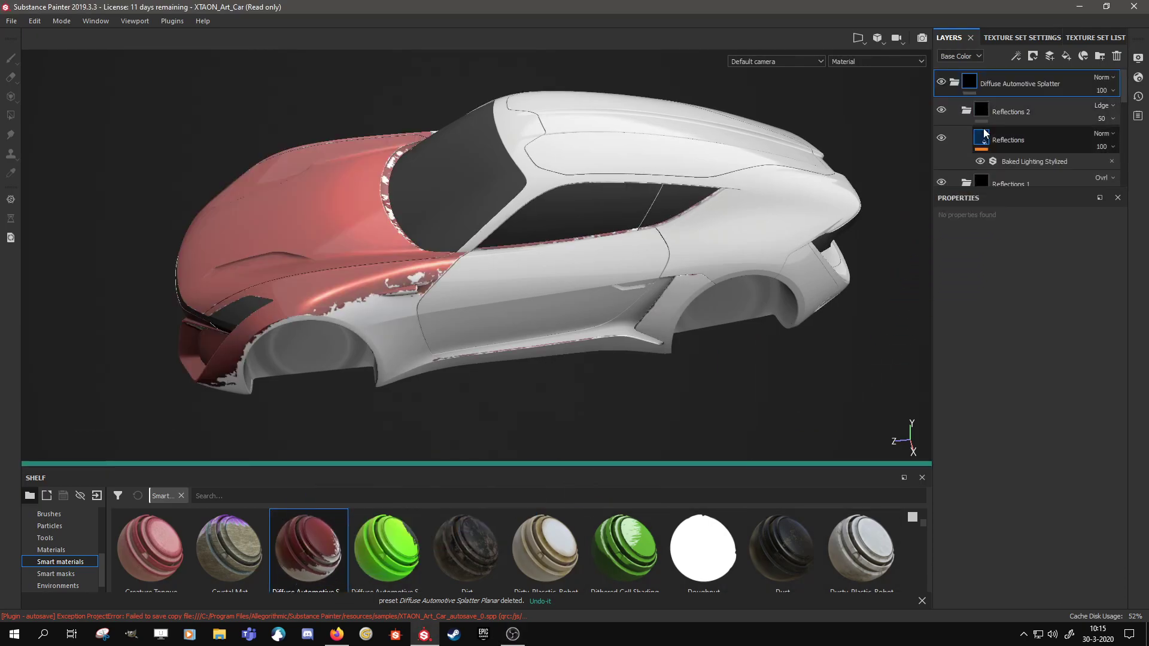
pyautogui.click(886, 62)
pyautogui.click(856, 95)
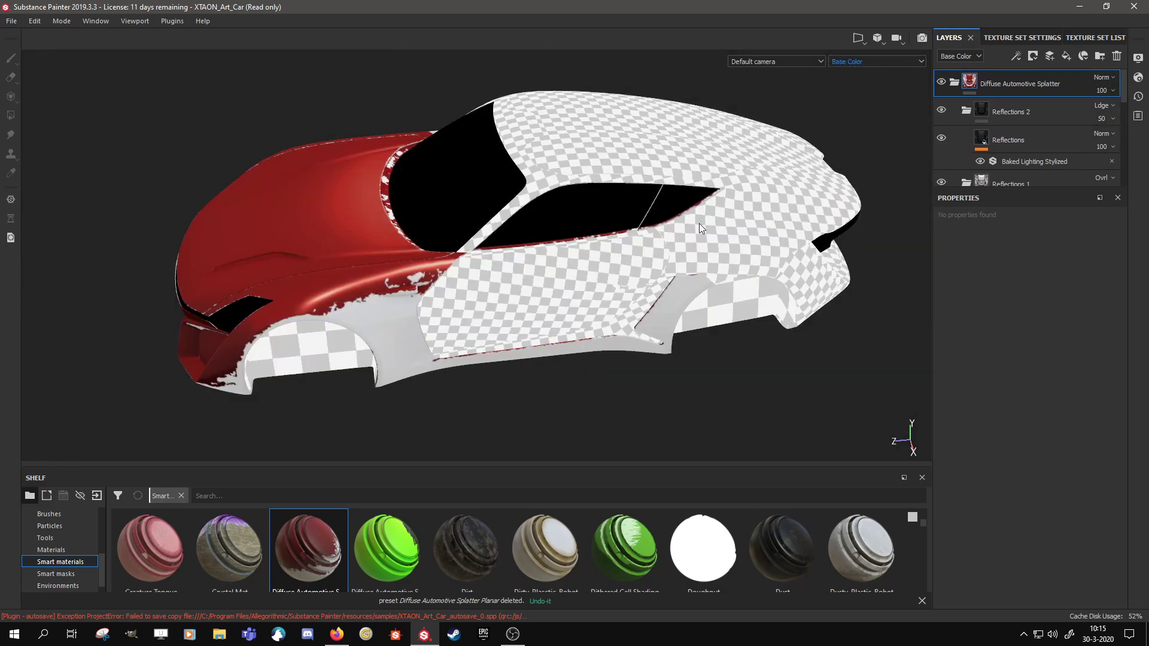
# Instantiate the Diffuse Automotive Splatter folder across the Body_B and Body_C texture sets.
pyautogui.rightClick(1021, 78)
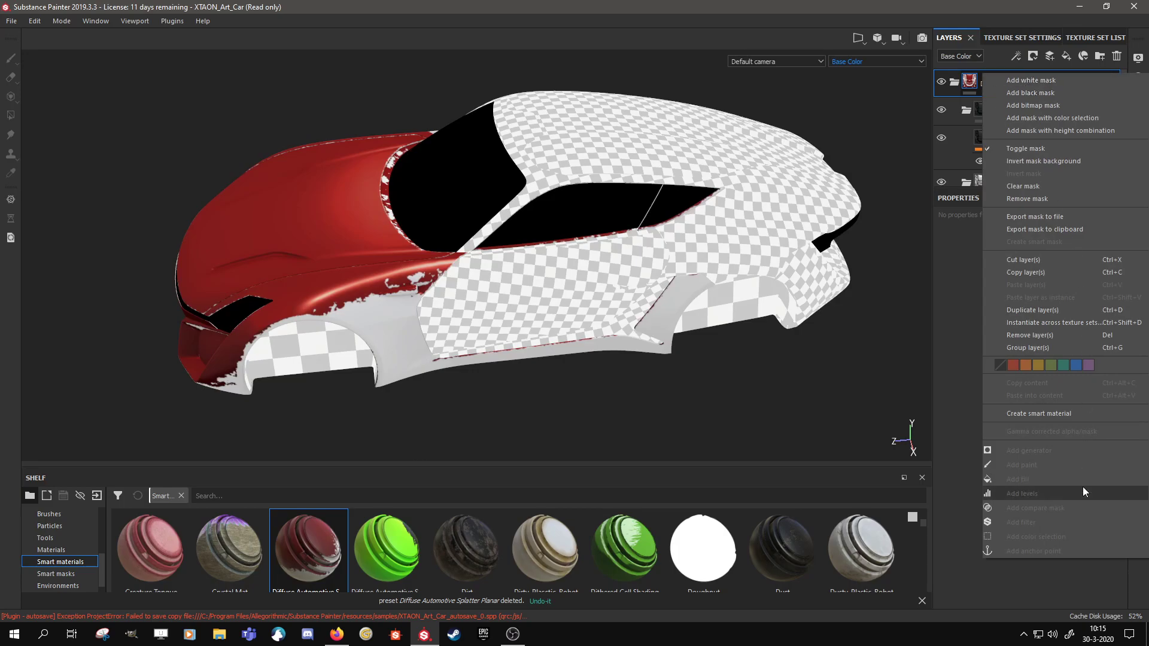
pyautogui.click(1061, 322)
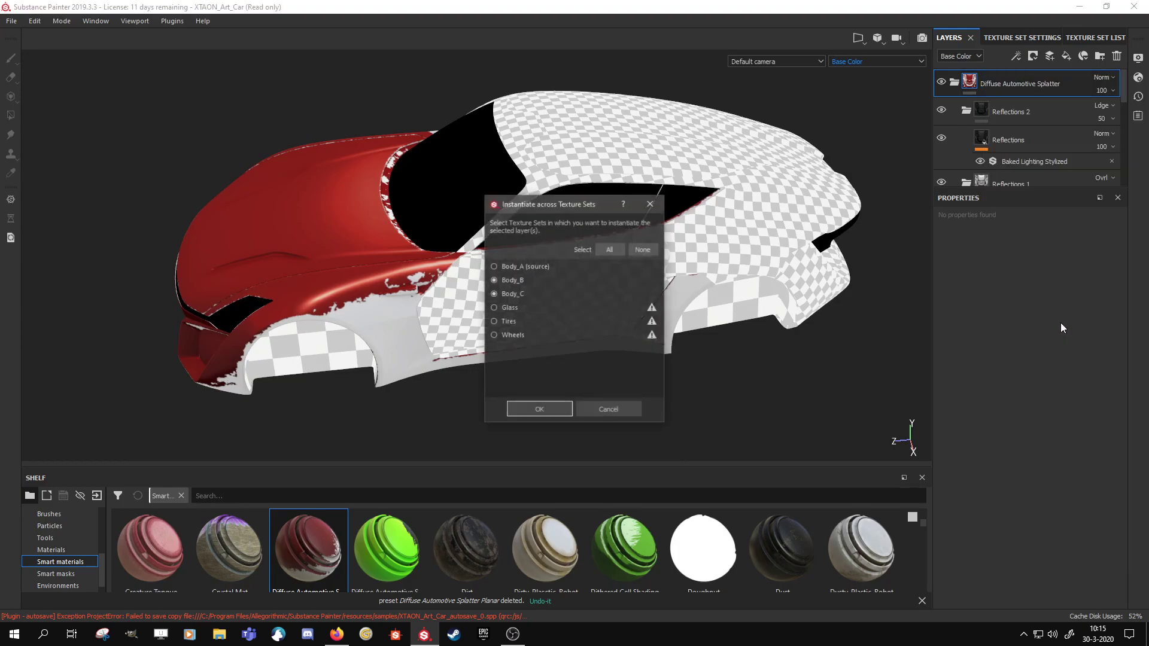
pyautogui.click(534, 410)
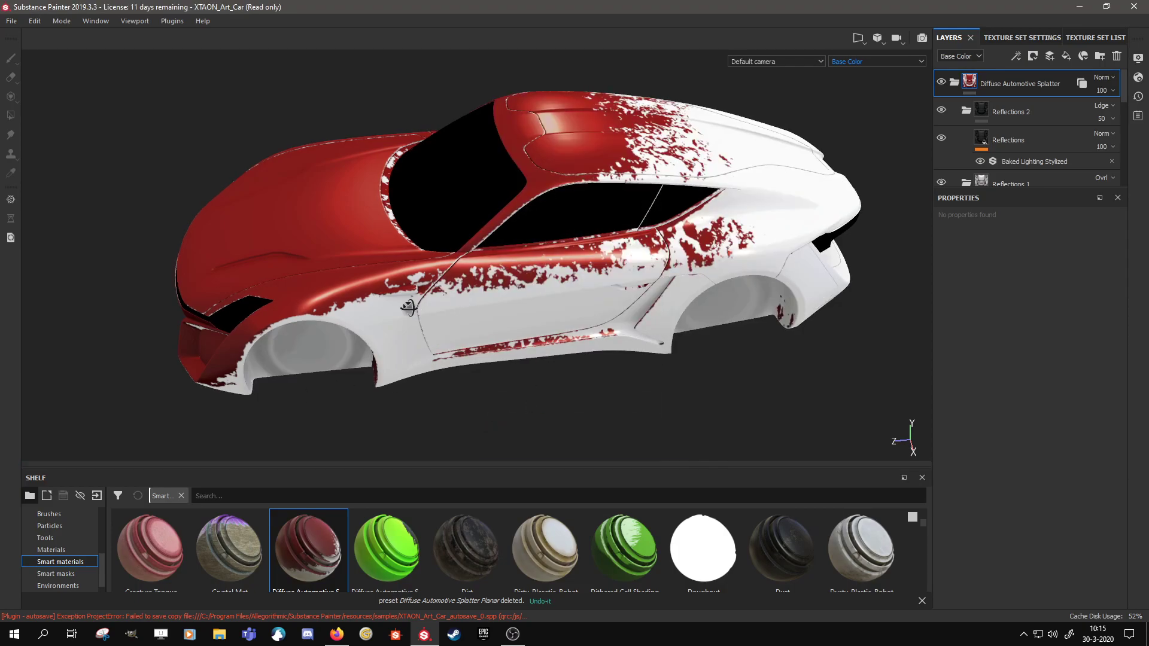
# Examine the splatter paint from several angles around the car's front and side.
pyautogui.keyDown('alt'); pyautogui.moveTo(409, 307); pyautogui.dragTo(249, 296); pyautogui.keyUp('alt')
pyautogui.keyDown('alt'); pyautogui.moveTo(249, 296); pyautogui.dragTo(235, 294, button='middle'); pyautogui.keyUp('alt')
pyautogui.moveTo(591, 215)
pyautogui.keyDown('alt'); pyautogui.mouseDown(button='right')
pyautogui.moveTo(603, 334)
pyautogui.moveTo(592, 221)
pyautogui.mouseUp(button='right'); pyautogui.keyUp('alt')
pyautogui.keyDown('alt'); pyautogui.moveTo(593, 220); pyautogui.dragTo(584, 235, button='middle'); pyautogui.keyUp('alt')
pyautogui.keyDown('alt'); pyautogui.moveTo(584, 236); pyautogui.dragTo(488, 279); pyautogui.keyUp('alt')
pyautogui.keyDown('alt'); pyautogui.moveTo(489, 279); pyautogui.dragTo(531, 248, button='middle'); pyautogui.keyUp('alt')
pyautogui.keyDown('alt'); pyautogui.moveTo(532, 246); pyautogui.dragTo(561, 256); pyautogui.keyUp('alt')
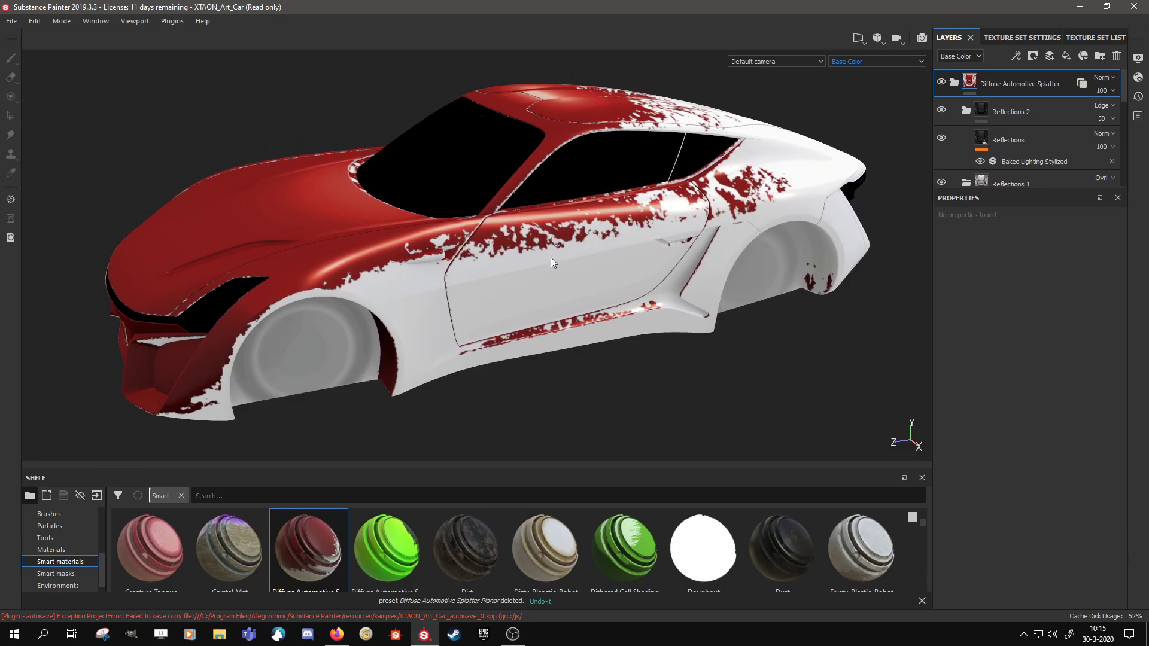
pyautogui.keyDown('alt'); pyautogui.moveTo(549, 261); pyautogui.dragTo(535, 256, button='middle'); pyautogui.keyUp('alt')
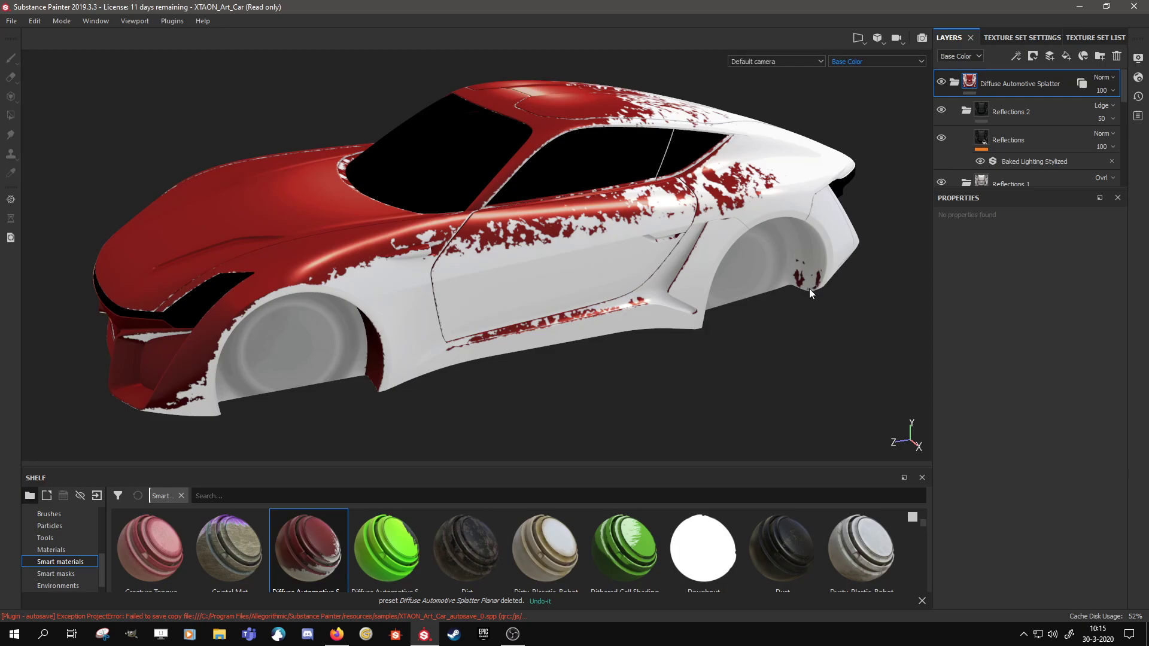
# Set the base colour of the Base Paint fill layer to teal (R 0.342, G 0.715, B 0.641).
pyautogui.scroll(-5, 1061, 127)
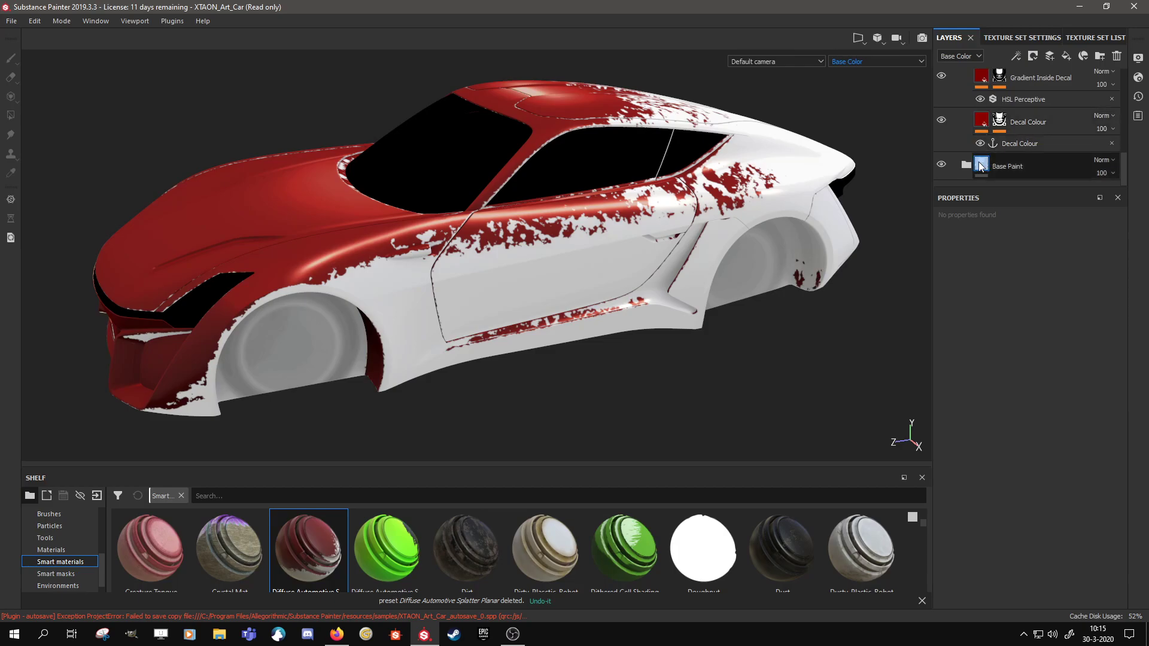
pyautogui.scroll(6, 981, 144)
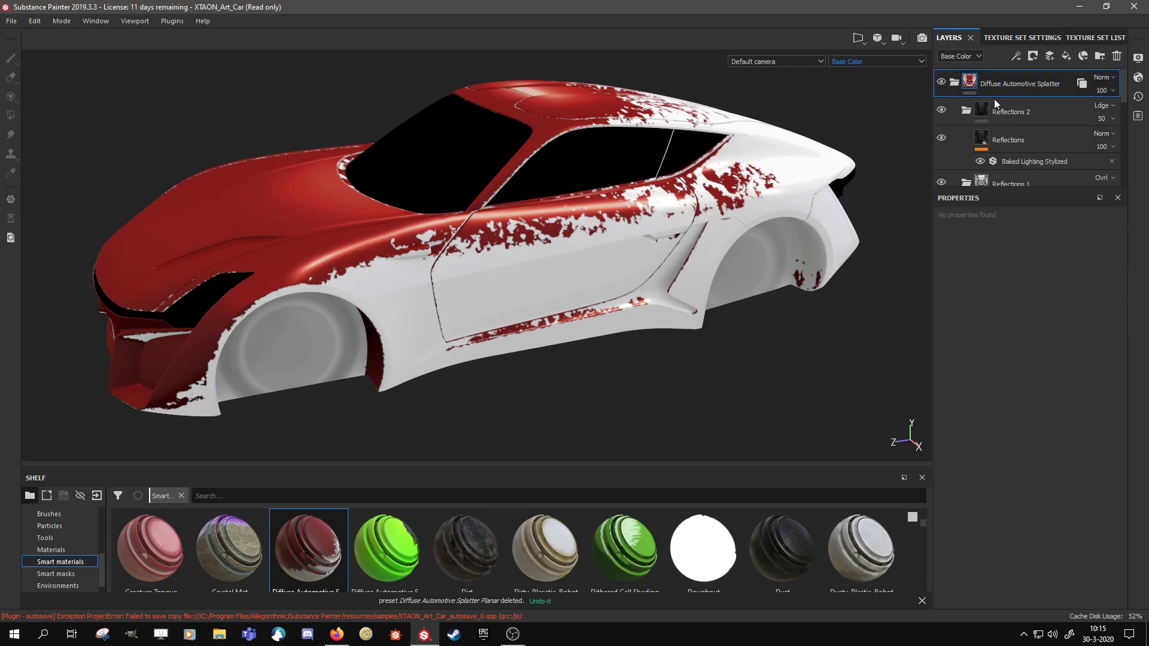
pyautogui.scroll(-5, 1010, 104)
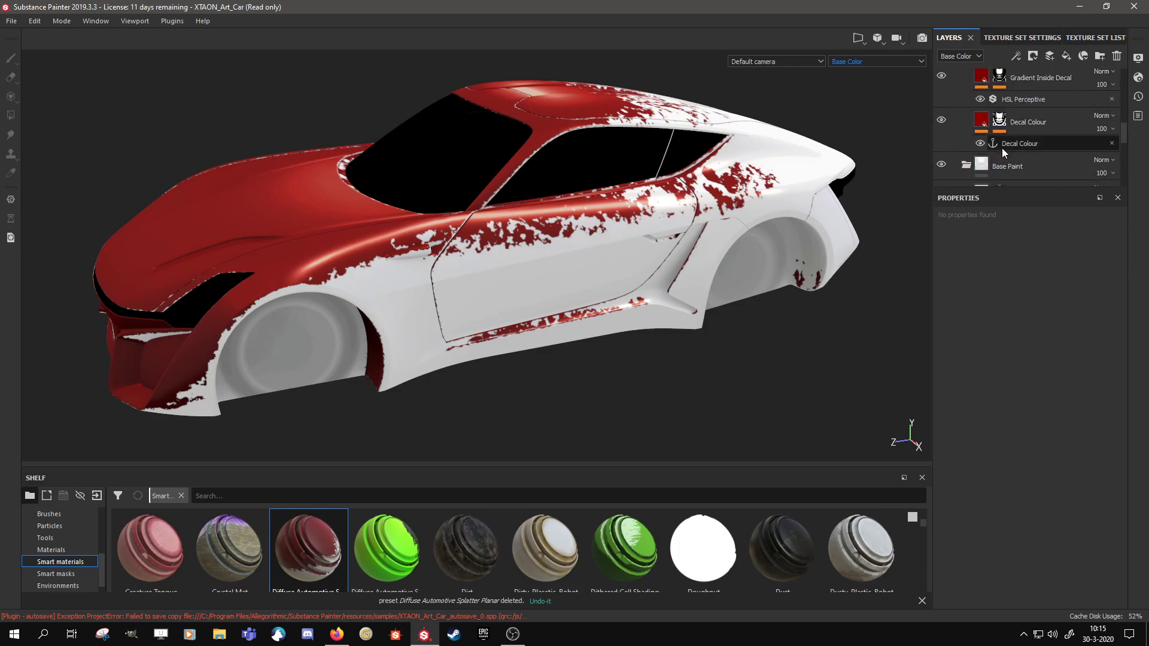
pyautogui.scroll(-3, 1005, 150)
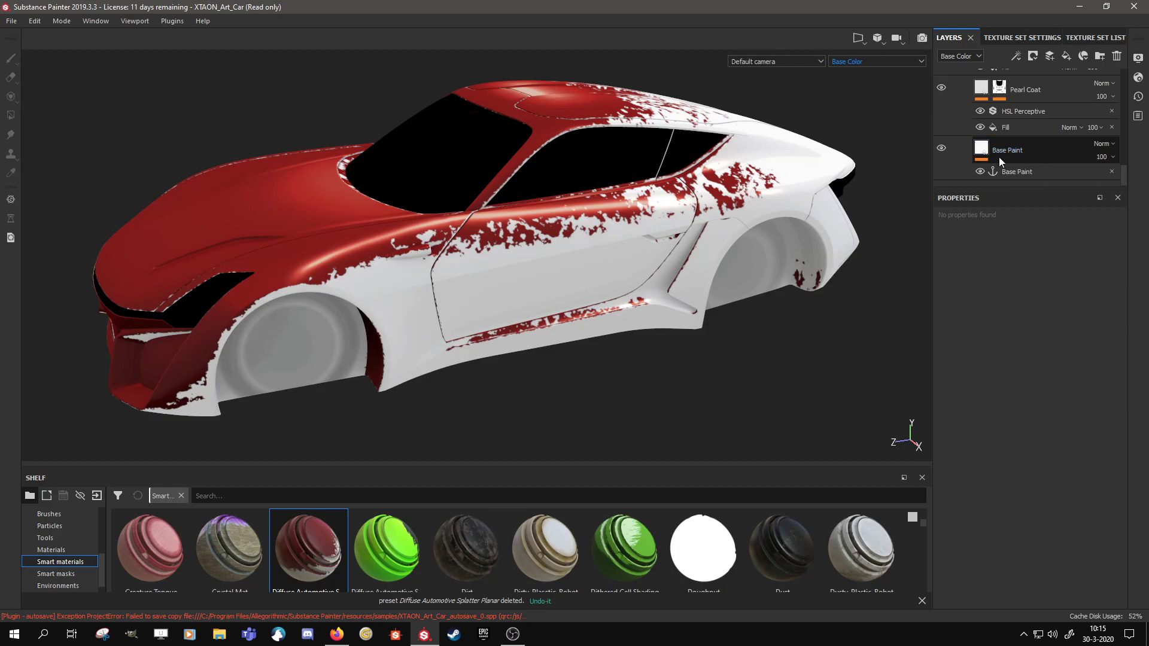
pyautogui.click(997, 157)
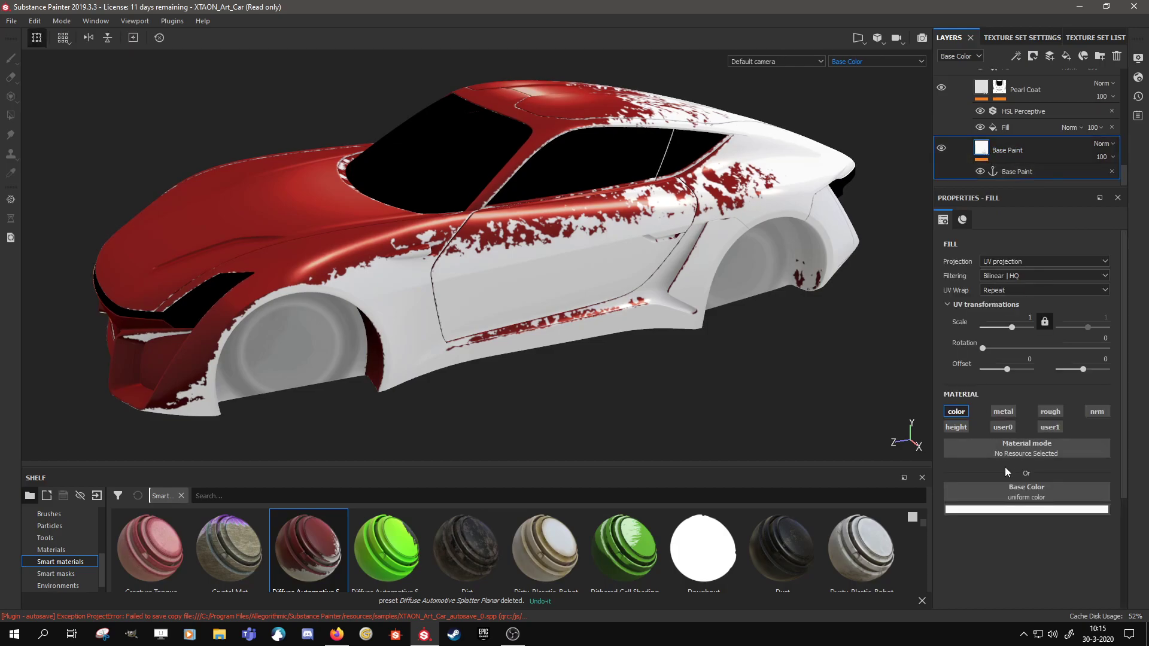
pyautogui.click(1040, 510)
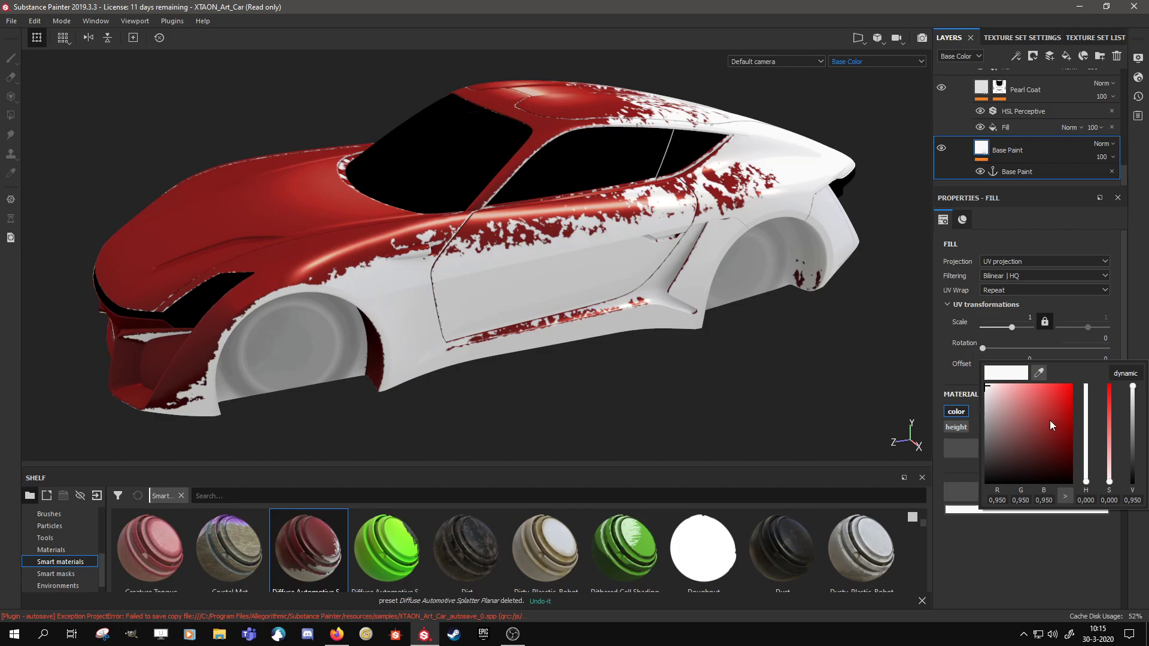
pyautogui.moveTo(1084, 482); pyautogui.dragTo(1087, 456)
pyautogui.moveTo(995, 433); pyautogui.dragTo(1008, 400)
pyautogui.keyDown('alt'); pyautogui.moveTo(802, 387); pyautogui.dragTo(688, 352); pyautogui.keyUp('alt')
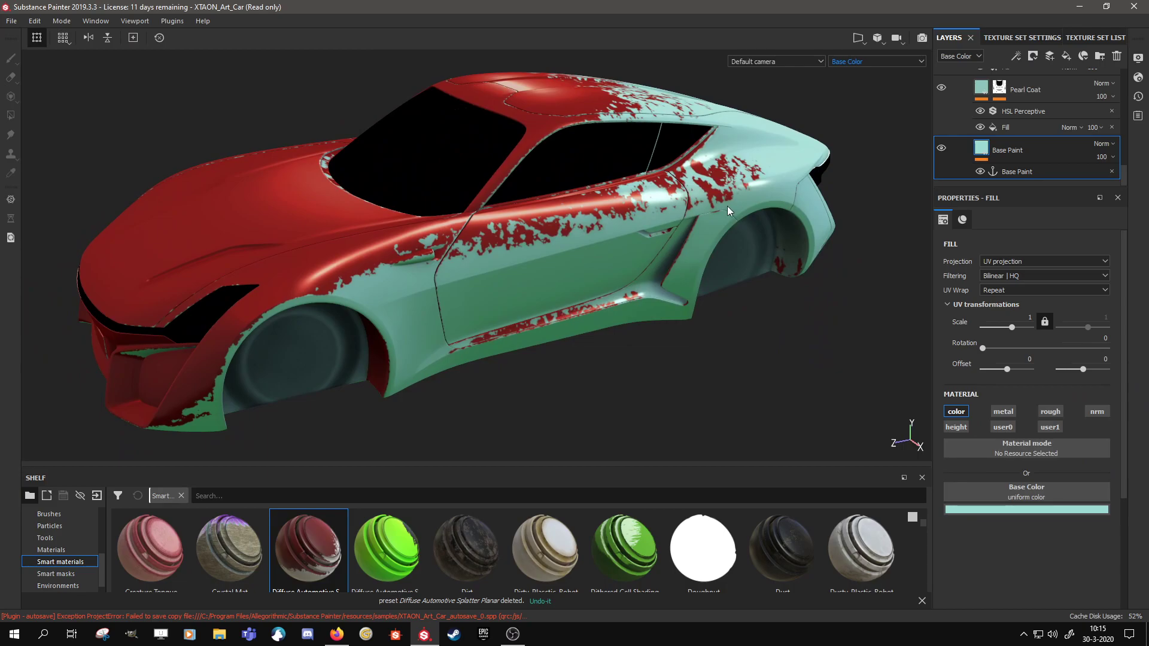
pyautogui.keyDown('alt'); pyautogui.moveTo(808, 336); pyautogui.dragTo(755, 298); pyautogui.keyUp('alt')
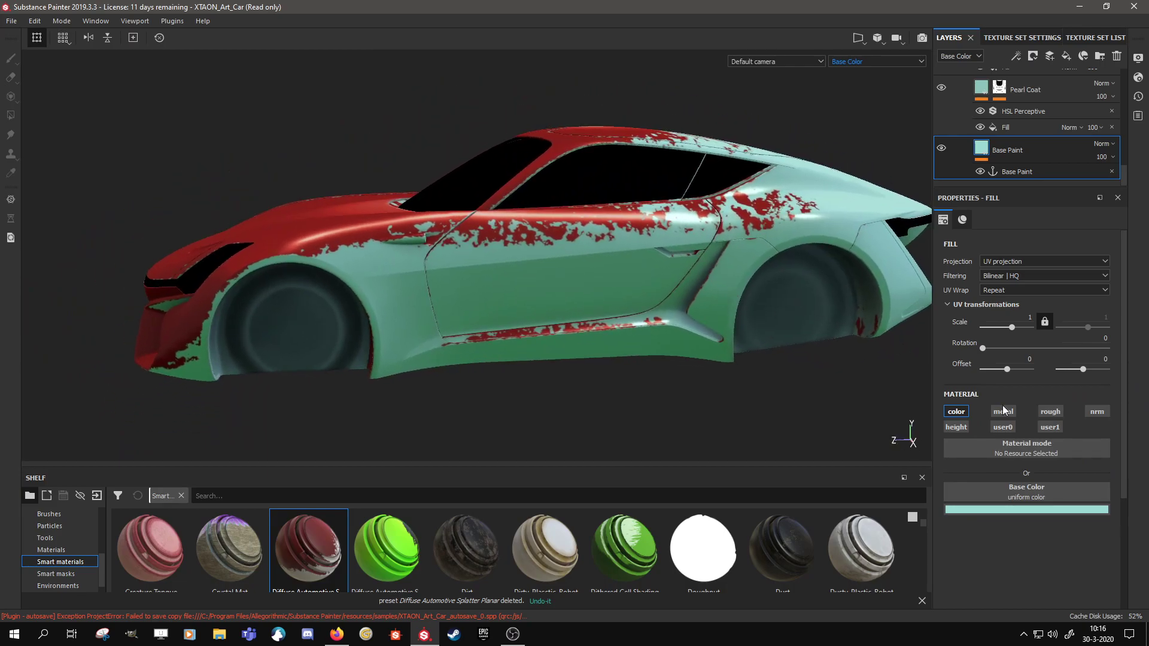
# Reduce the Base Paint colour's saturation to about 0.216 for a pale teal.
pyautogui.click(1004, 510)
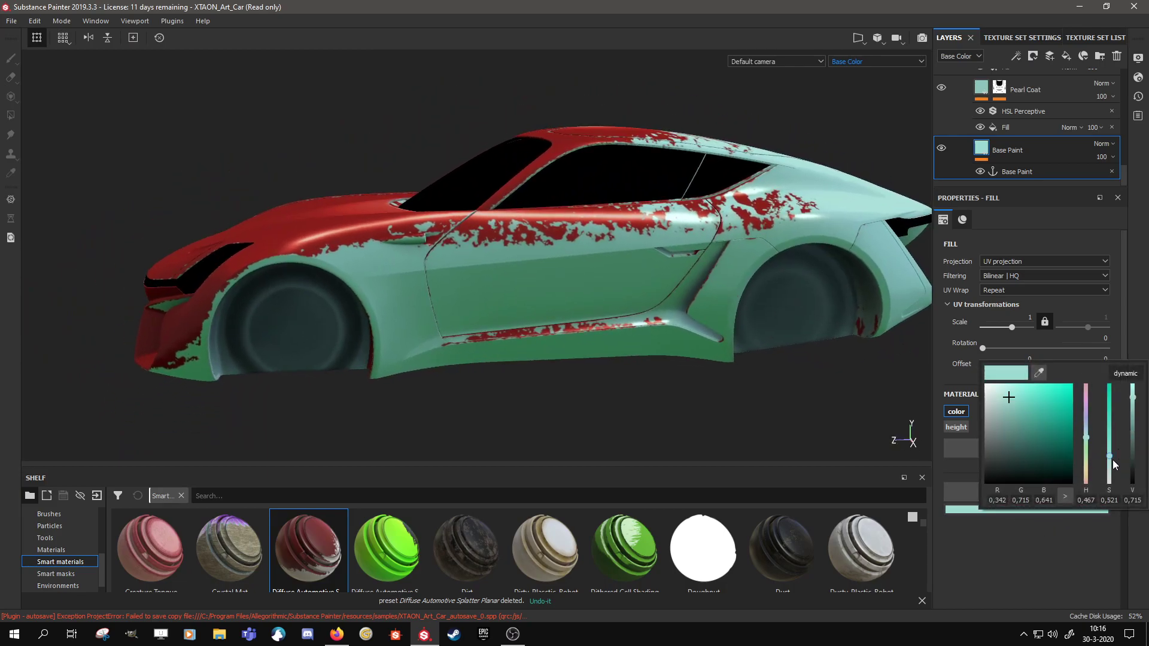
pyautogui.moveTo(1108, 457)
pyautogui.mouseDown()
pyautogui.moveTo(1110, 385)
pyautogui.moveTo(1112, 480)
pyautogui.mouseUp()
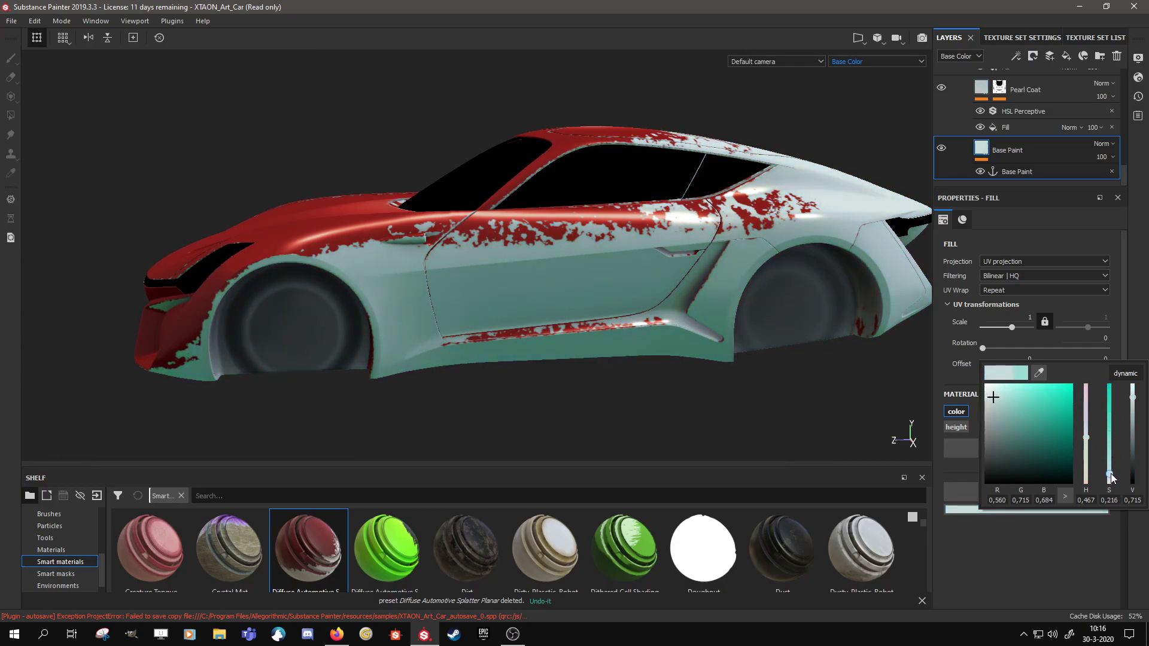
pyautogui.click(1111, 473)
pyautogui.keyDown('alt'); pyautogui.moveTo(638, 288); pyautogui.dragTo(654, 335); pyautogui.keyUp('alt')
# Hide and show the Pearl Coat layer to compare its effect on the paint.
pyautogui.scroll(1, 1065, 131)
pyautogui.click(1008, 127)
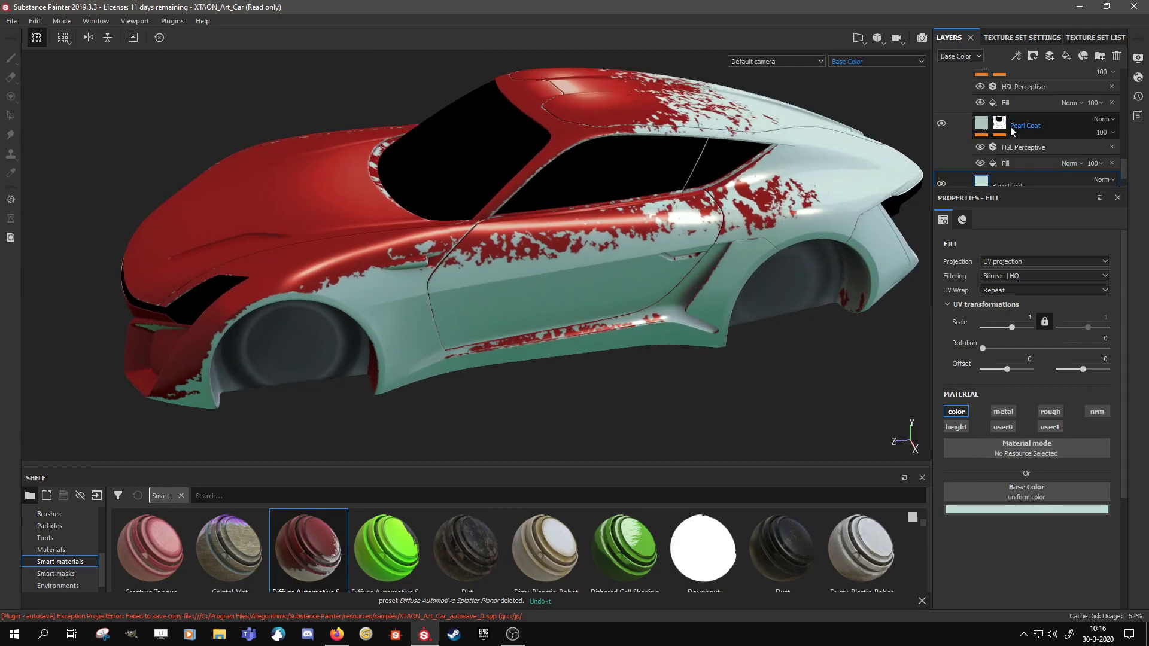
pyautogui.click(941, 125)
pyautogui.click(942, 125)
# Collapse the Base Paint folder and set the Decal Colour fill to a muted dark purple (R 0.075, G 0.039, B 0.134).
pyautogui.scroll(-5, 948, 137)
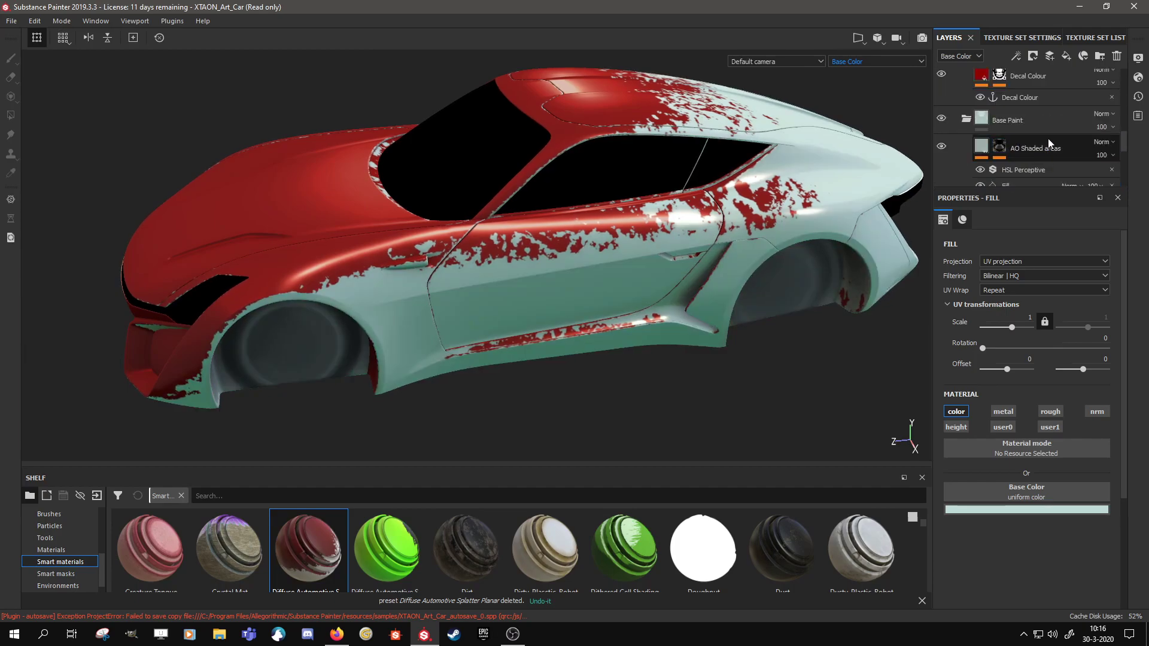
pyautogui.scroll(3, 988, 126)
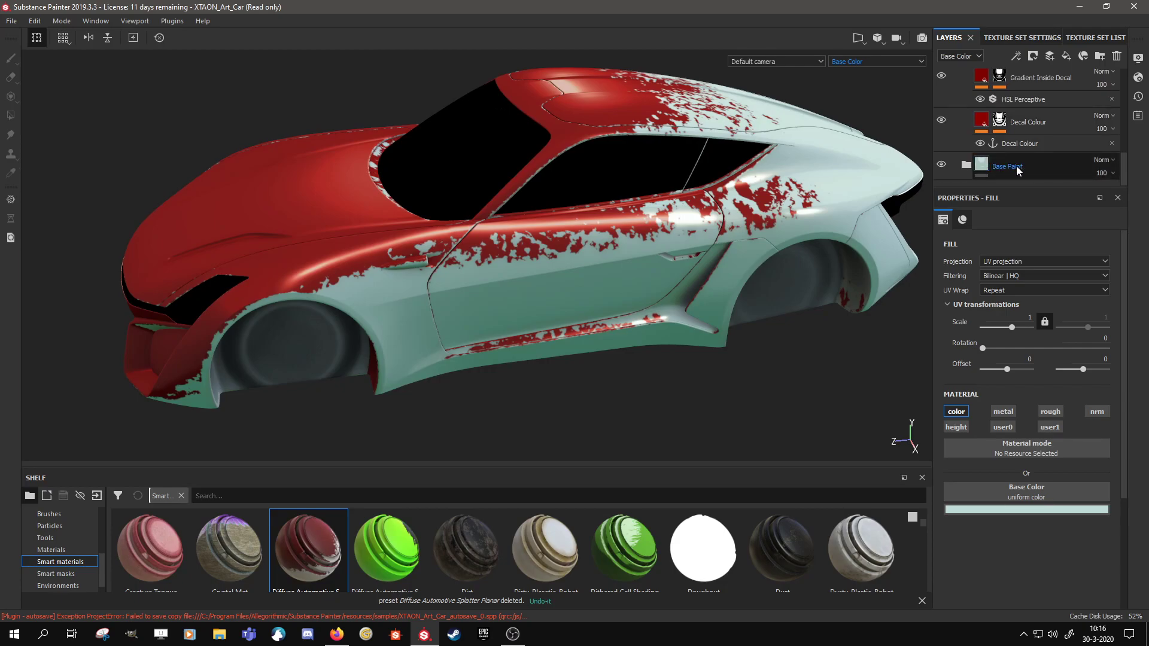
pyautogui.click(984, 124)
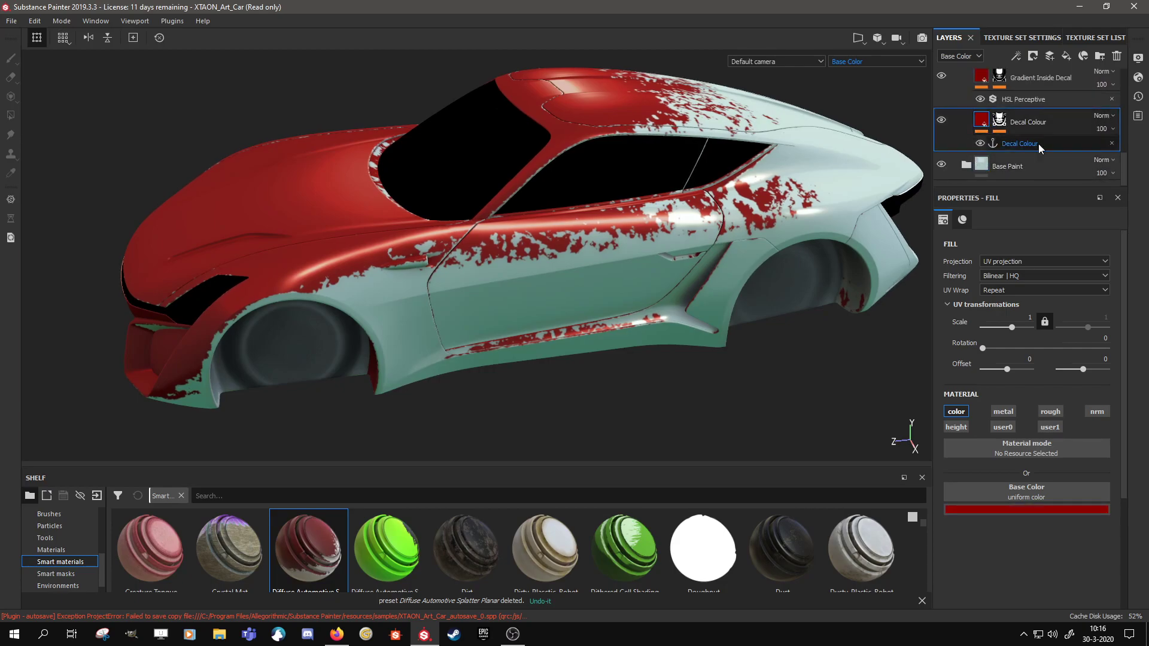
pyautogui.click(1047, 509)
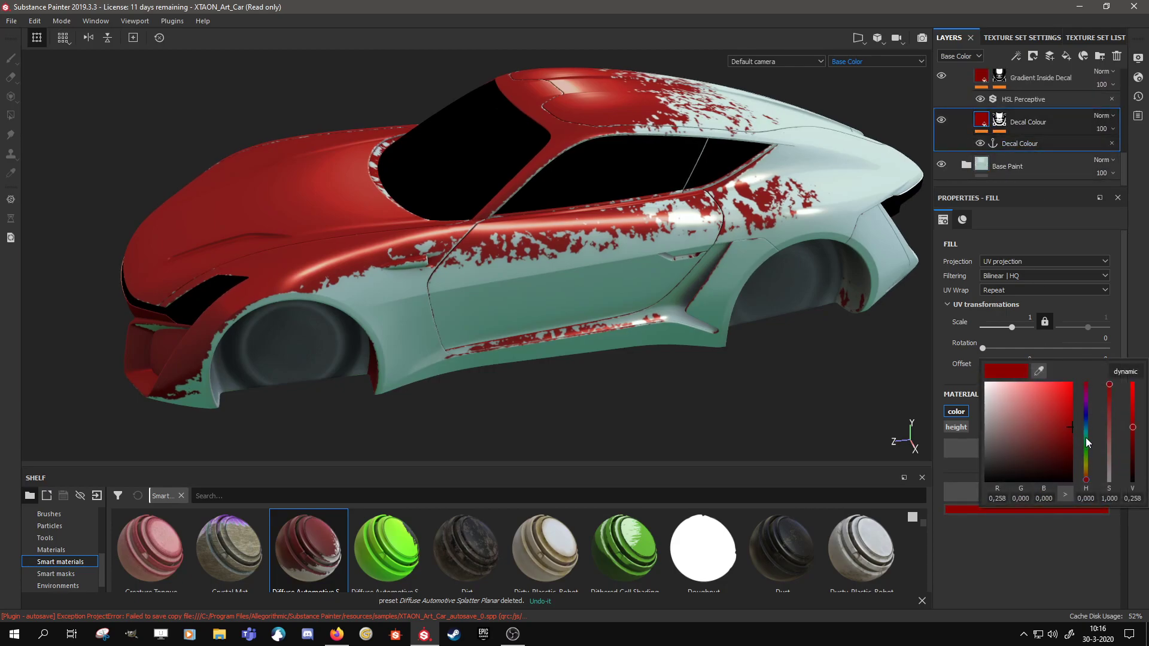
pyautogui.moveTo(1086, 438); pyautogui.dragTo(1086, 416)
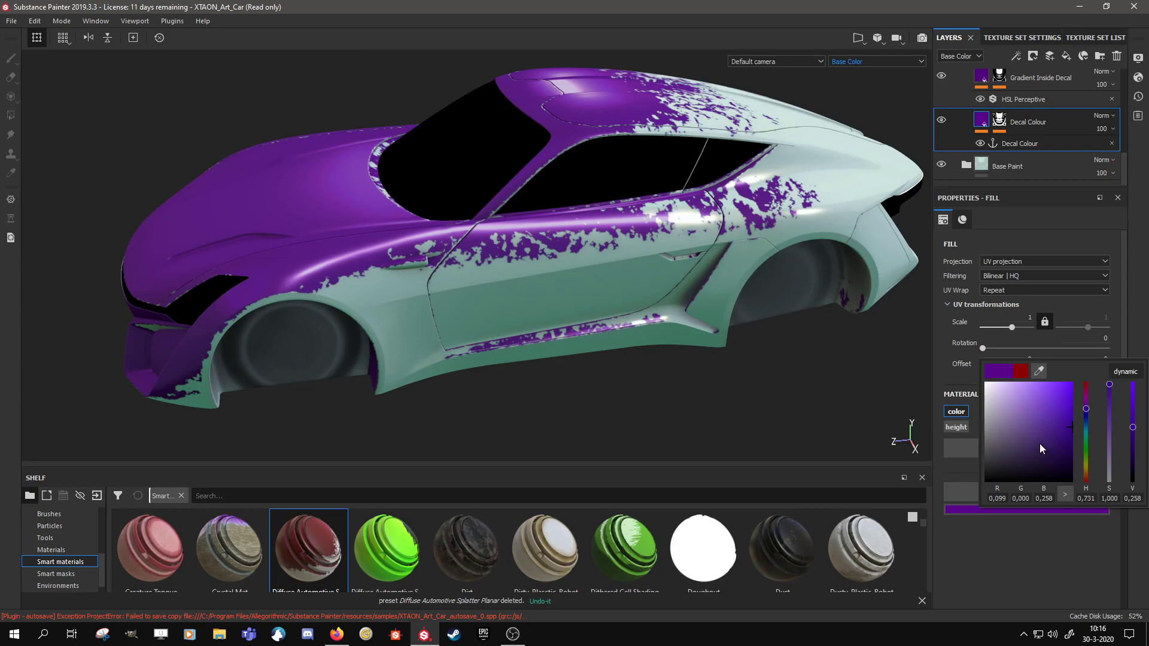
pyautogui.click(1021, 443)
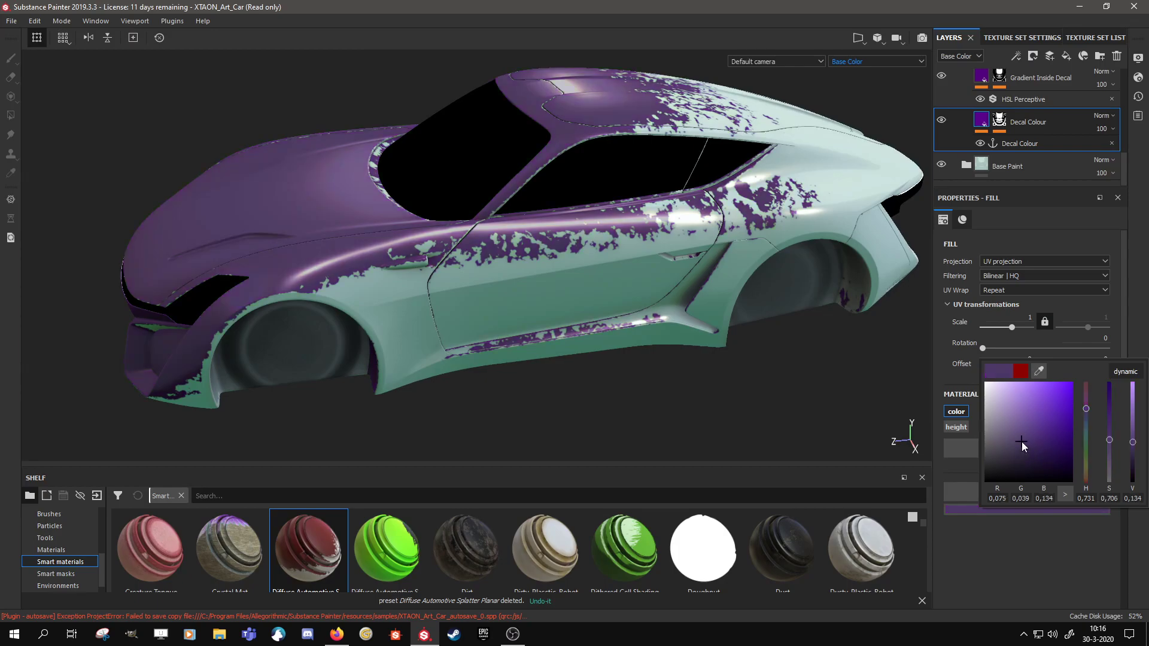
pyautogui.keyDown('alt'); pyautogui.moveTo(577, 231); pyautogui.dragTo(516, 254); pyautogui.keyUp('alt')
pyautogui.keyDown('alt'); pyautogui.moveTo(709, 281); pyautogui.dragTo(550, 281); pyautogui.keyUp('alt')
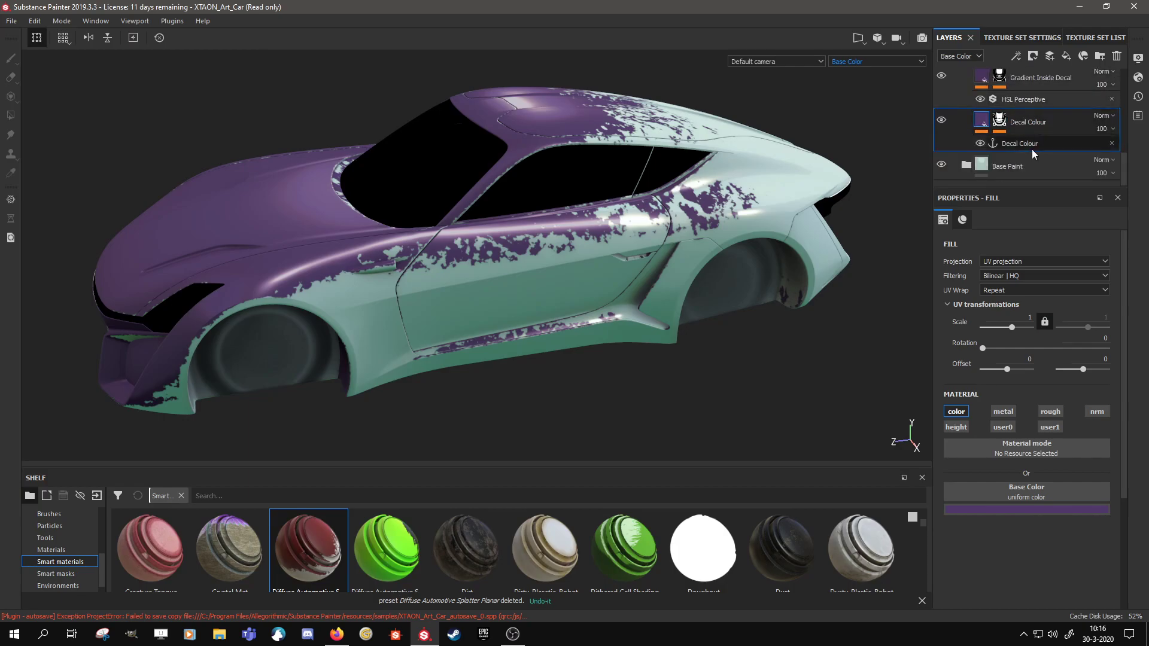
# Expand the Decal Colour layer's mask effects and disable the Warp filter, checking the splatter edges near the front fender vent.
pyautogui.click(1000, 121)
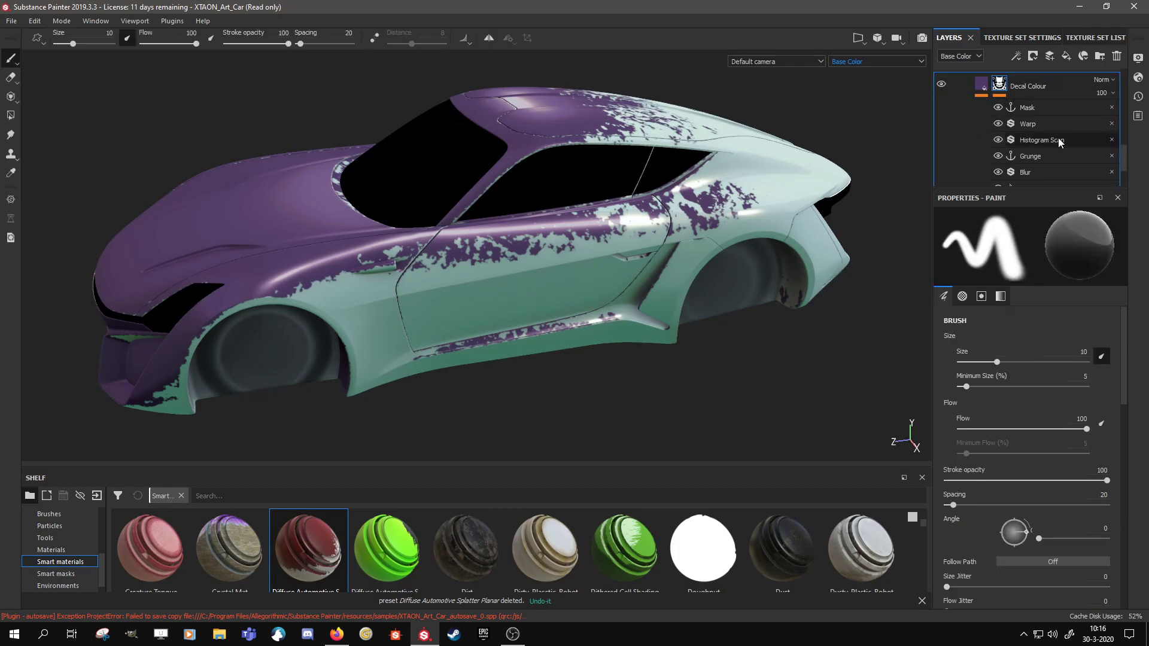
pyautogui.keyDown('alt'); pyautogui.moveTo(545, 241); pyautogui.dragTo(585, 377, button='right'); pyautogui.keyUp('alt')
pyautogui.keyDown('alt'); pyautogui.moveTo(585, 377); pyautogui.dragTo(838, 202, button='middle'); pyautogui.keyUp('alt')
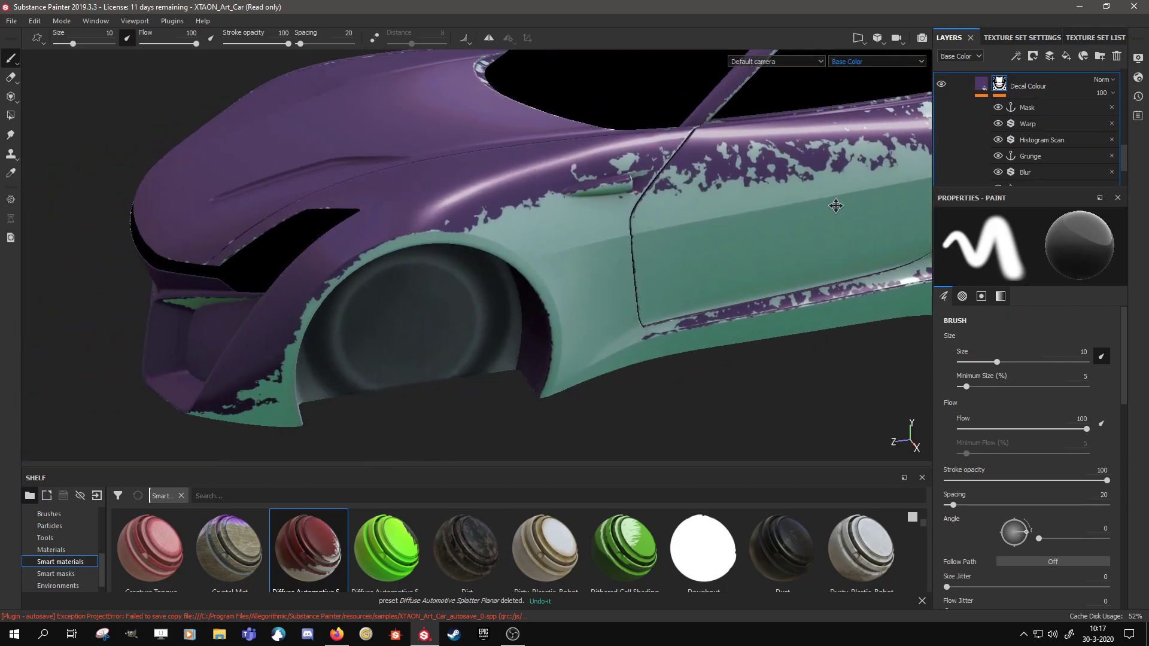
pyautogui.keyDown('alt'); pyautogui.moveTo(839, 203); pyautogui.dragTo(673, 181, button='right'); pyautogui.keyUp('alt')
pyautogui.keyDown('alt'); pyautogui.moveTo(674, 180); pyautogui.dragTo(671, 182); pyautogui.keyUp('alt')
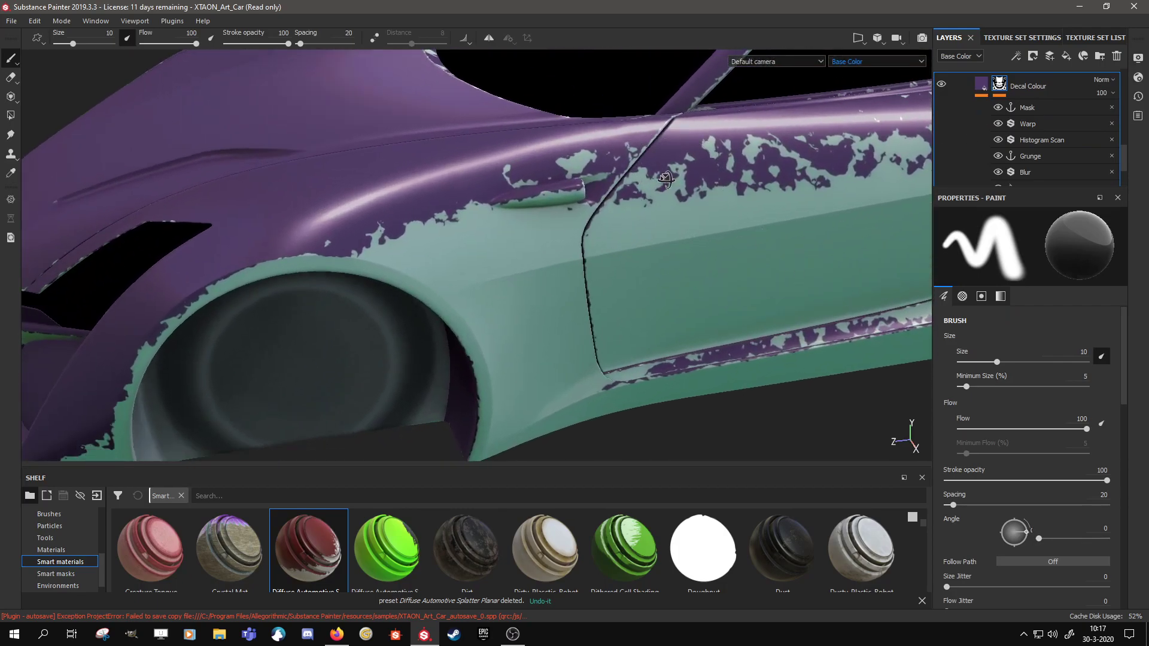
pyautogui.moveTo(724, 242)
pyautogui.keyDown('alt'); pyautogui.mouseDown(button='middle')
pyautogui.moveTo(687, 264)
pyautogui.moveTo(622, 266)
pyautogui.mouseUp(button='middle'); pyautogui.keyUp('alt')
pyautogui.keyDown('alt'); pyautogui.moveTo(622, 266); pyautogui.dragTo(705, 397, button='right'); pyautogui.keyUp('alt')
pyautogui.keyDown('alt'); pyautogui.moveTo(643, 282); pyautogui.dragTo(608, 269); pyautogui.keyUp('alt')
pyautogui.keyDown('alt'); pyautogui.moveTo(639, 177); pyautogui.dragTo(688, 251, button='middle'); pyautogui.keyUp('alt')
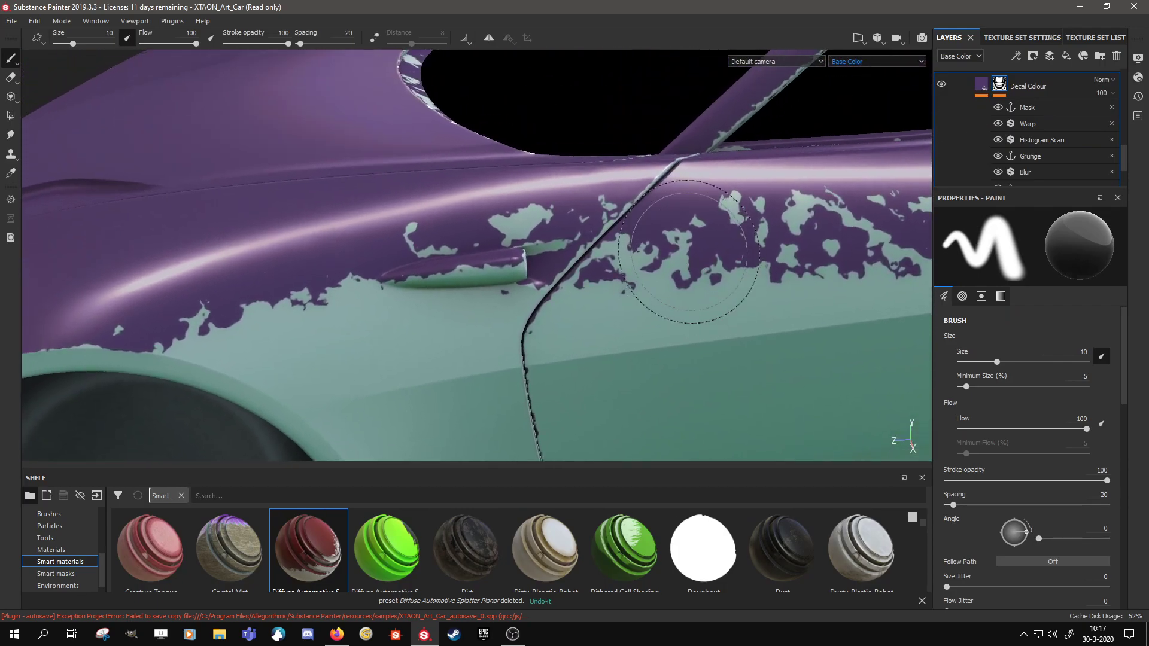
pyautogui.keyDown('alt'); pyautogui.moveTo(688, 252); pyautogui.dragTo(676, 261, button='right'); pyautogui.keyUp('alt')
pyautogui.keyDown('alt'); pyautogui.moveTo(676, 261); pyautogui.dragTo(625, 270, button='middle'); pyautogui.keyUp('alt')
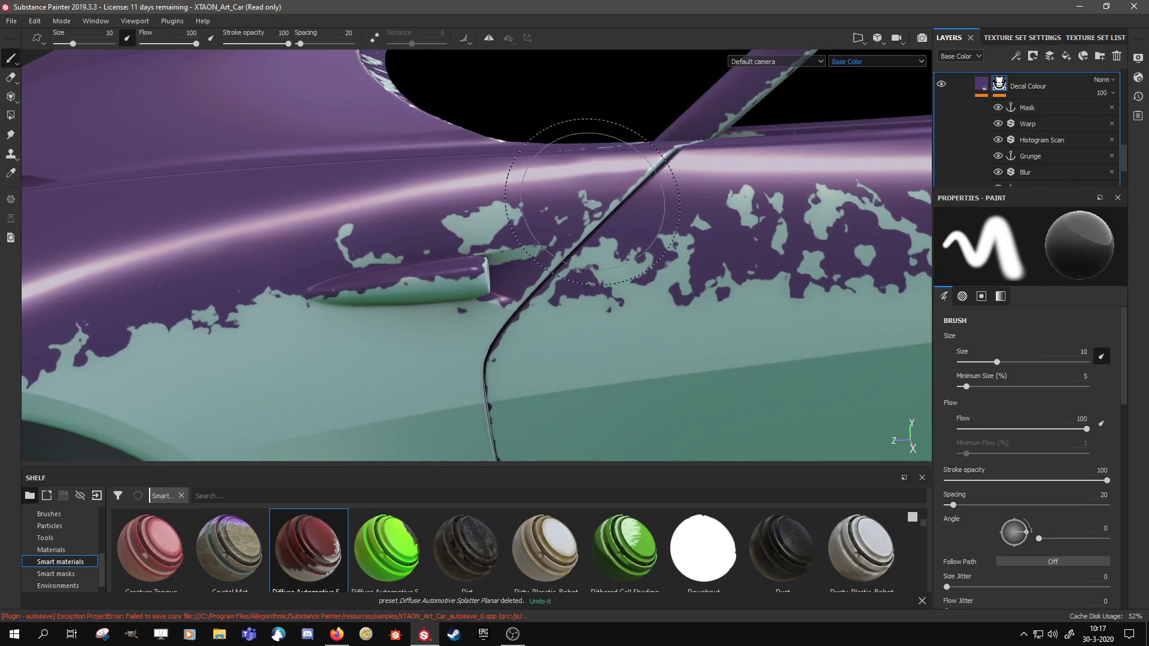
pyautogui.click(998, 123)
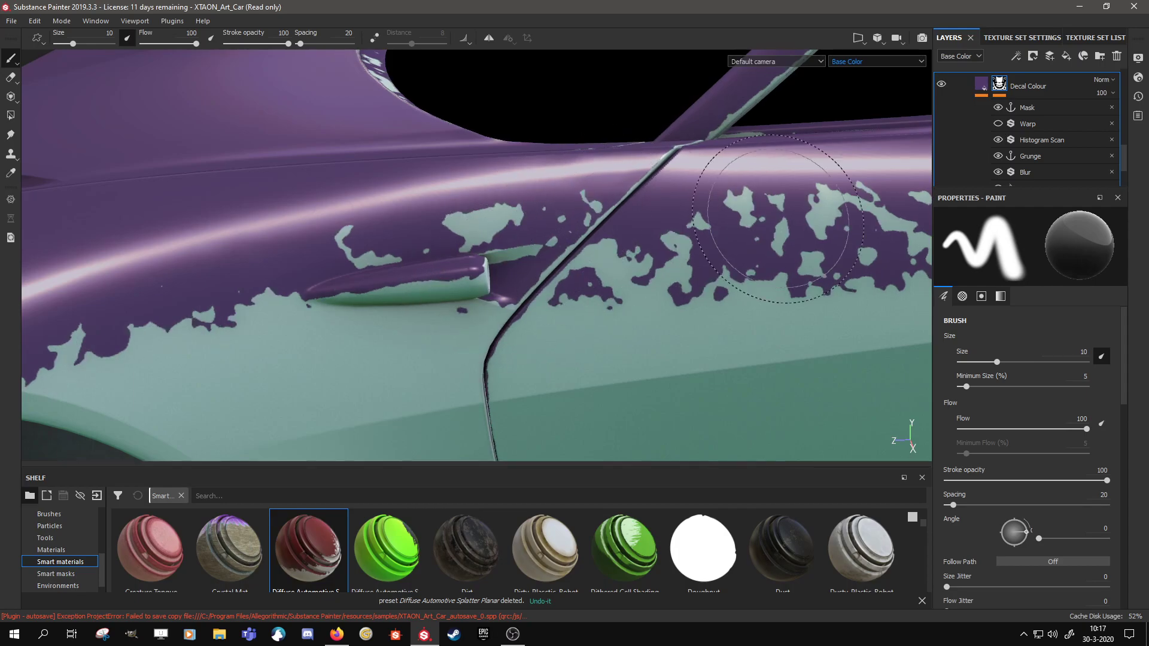
# Open the settings of the Grunge Dirt Large fill in the Decal Colour mask.
pyautogui.scroll(-3, 1028, 128)
pyautogui.click(1028, 127)
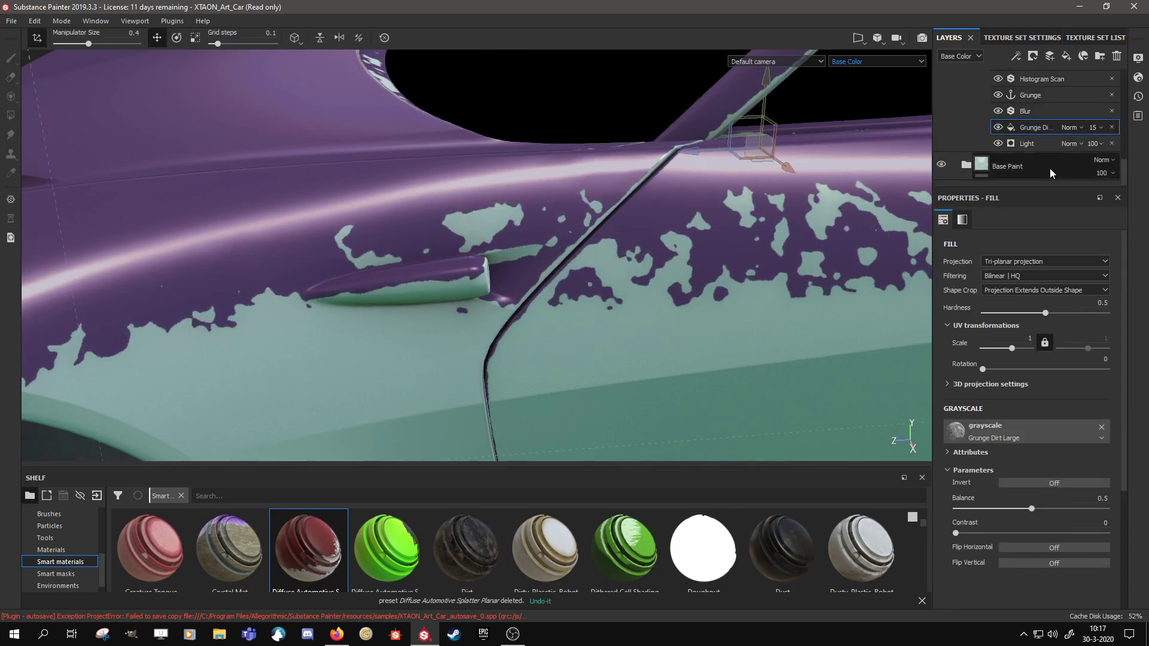
pyautogui.keyDown('alt'); pyautogui.moveTo(748, 376); pyautogui.dragTo(694, 89, button='right'); pyautogui.keyUp('alt')
pyautogui.keyDown('alt'); pyautogui.moveTo(741, 408); pyautogui.dragTo(672, 348, button='middle'); pyautogui.keyUp('alt')
pyautogui.moveTo(1122, 169); pyautogui.dragTo(1122, 152)
# Replace the Grunge Dirt Large texture in the Decal Colour mask's fill with the Cells 2 procedural.
pyautogui.scroll(-3, 968, 128)
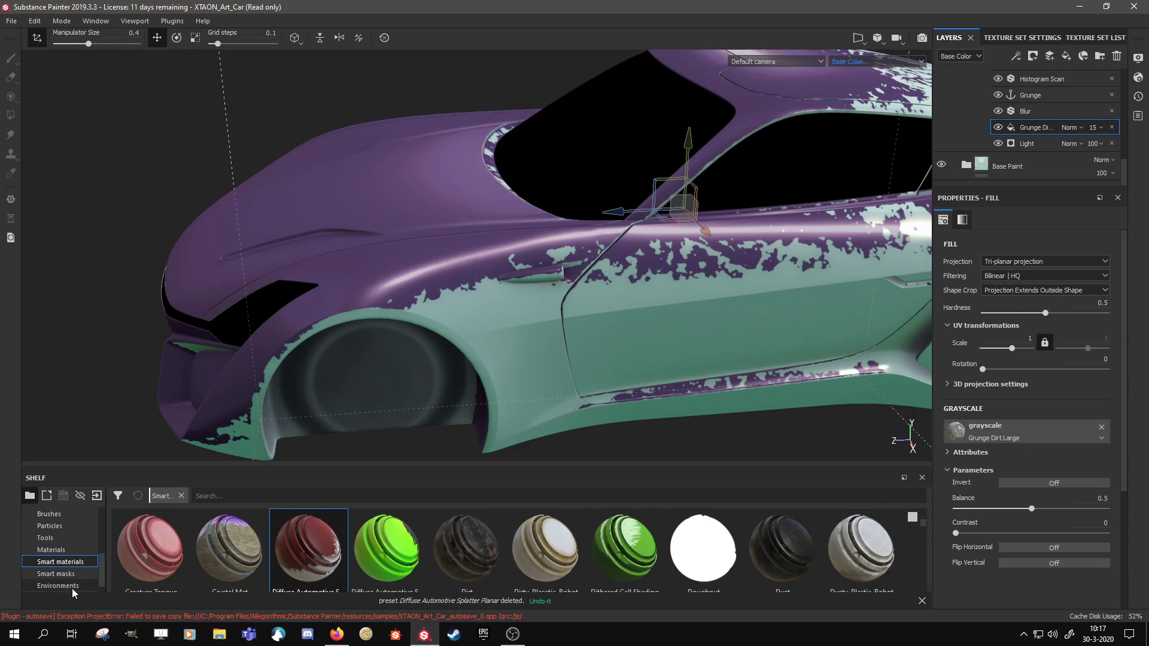
pyautogui.scroll(2, 47, 546)
pyautogui.scroll(2, 61, 537)
pyautogui.click(60, 524)
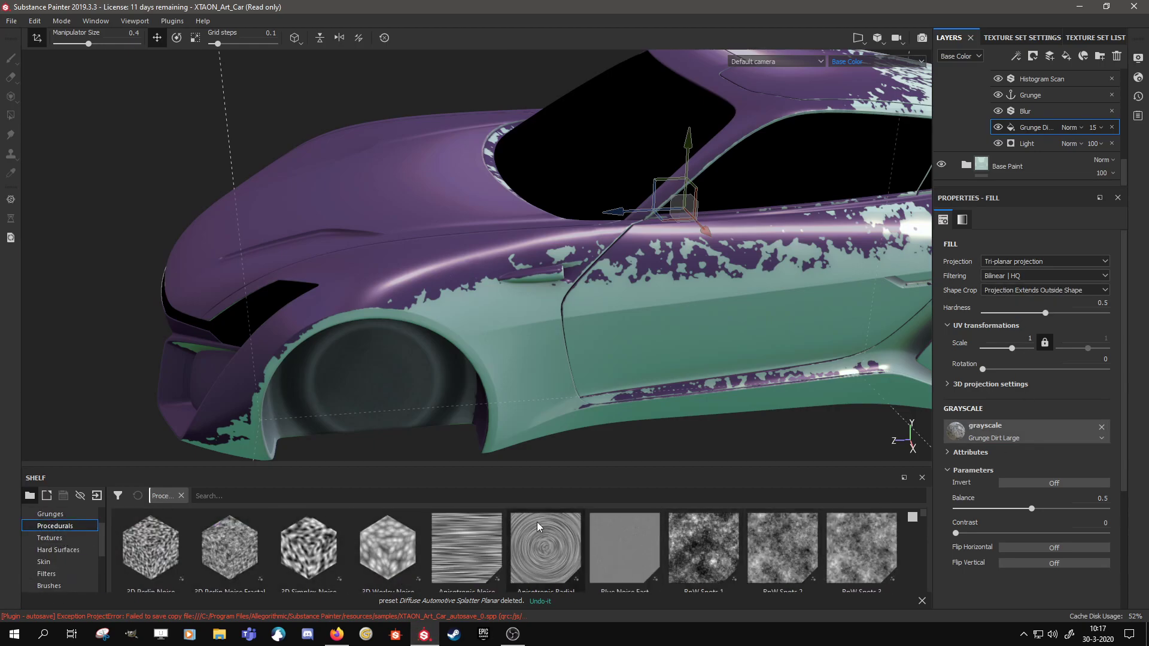
pyautogui.scroll(-2, 461, 552)
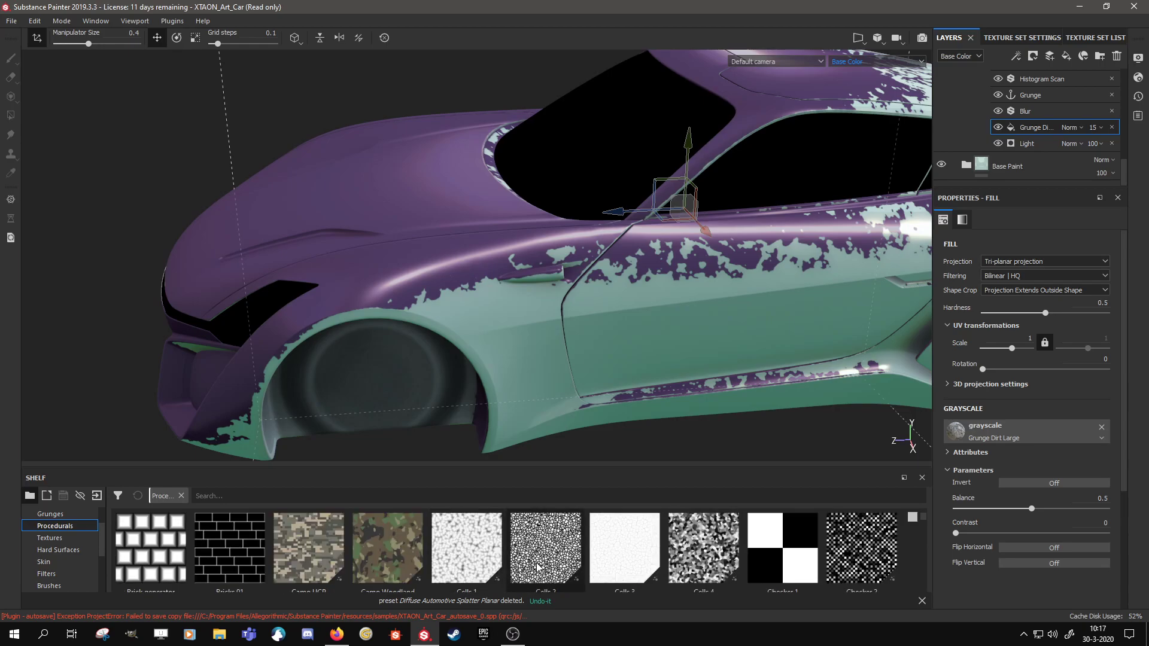
pyautogui.moveTo(537, 567); pyautogui.dragTo(1017, 430)
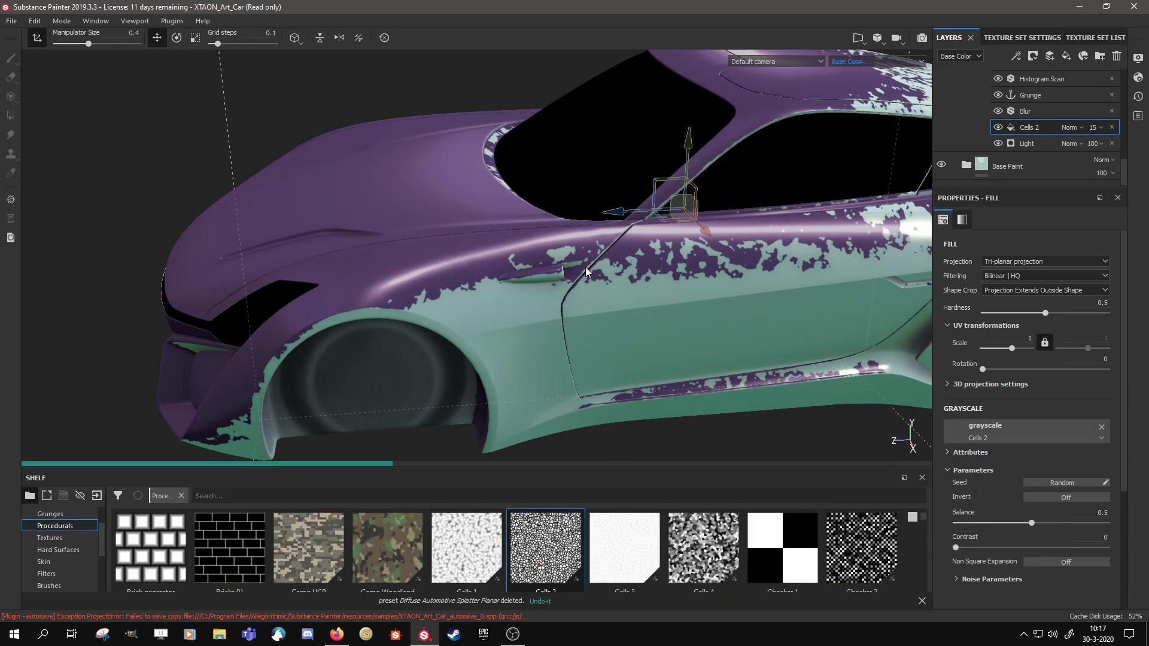
pyautogui.moveTo(602, 278)
pyautogui.keyDown('alt'); pyautogui.mouseDown()
pyautogui.moveTo(338, 308)
pyautogui.moveTo(369, 326)
pyautogui.moveTo(590, 223)
pyautogui.moveTo(631, 419)
pyautogui.moveTo(612, 286)
pyautogui.mouseUp(); pyautogui.keyUp('alt')
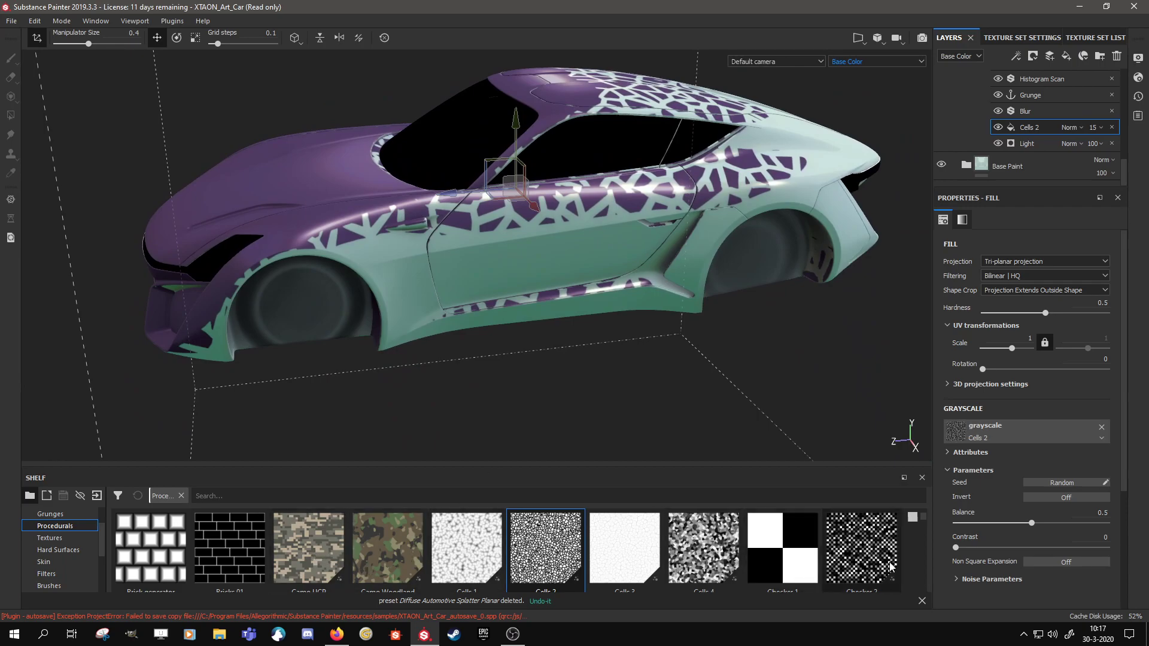
# Try the Creased and Wood 01 procedurals in turn as the mask fill's grayscale texture, checking each pattern on the car.
pyautogui.scroll(-2, 890, 566)
pyautogui.moveTo(642, 556); pyautogui.dragTo(1010, 434)
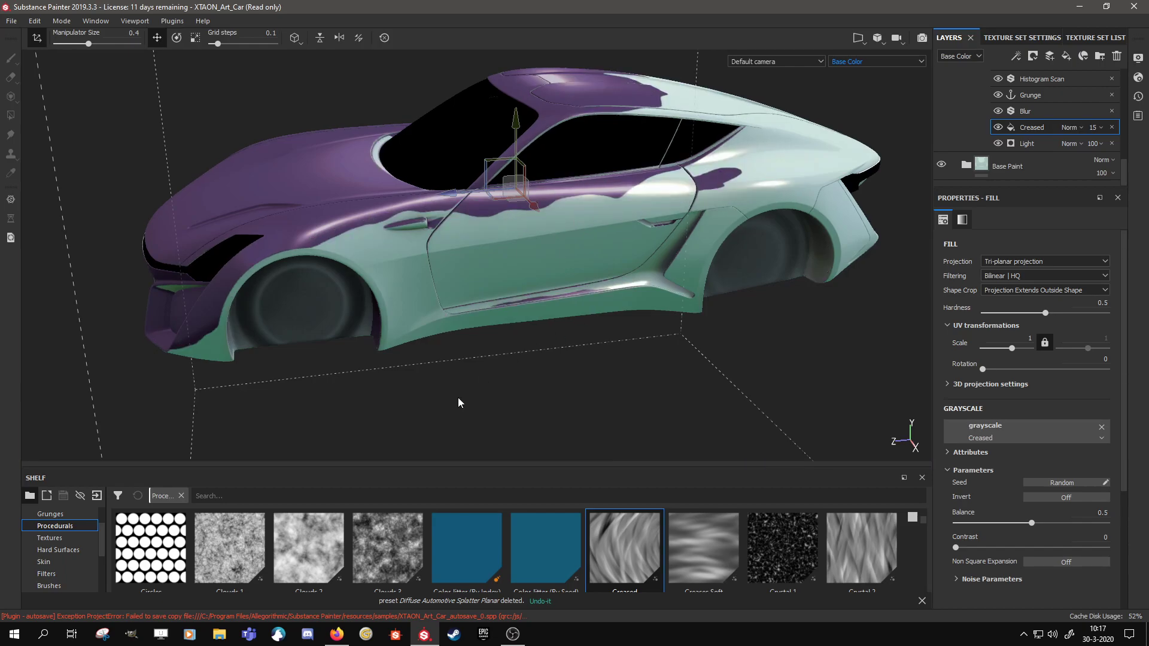
pyautogui.scroll(-5, 389, 544)
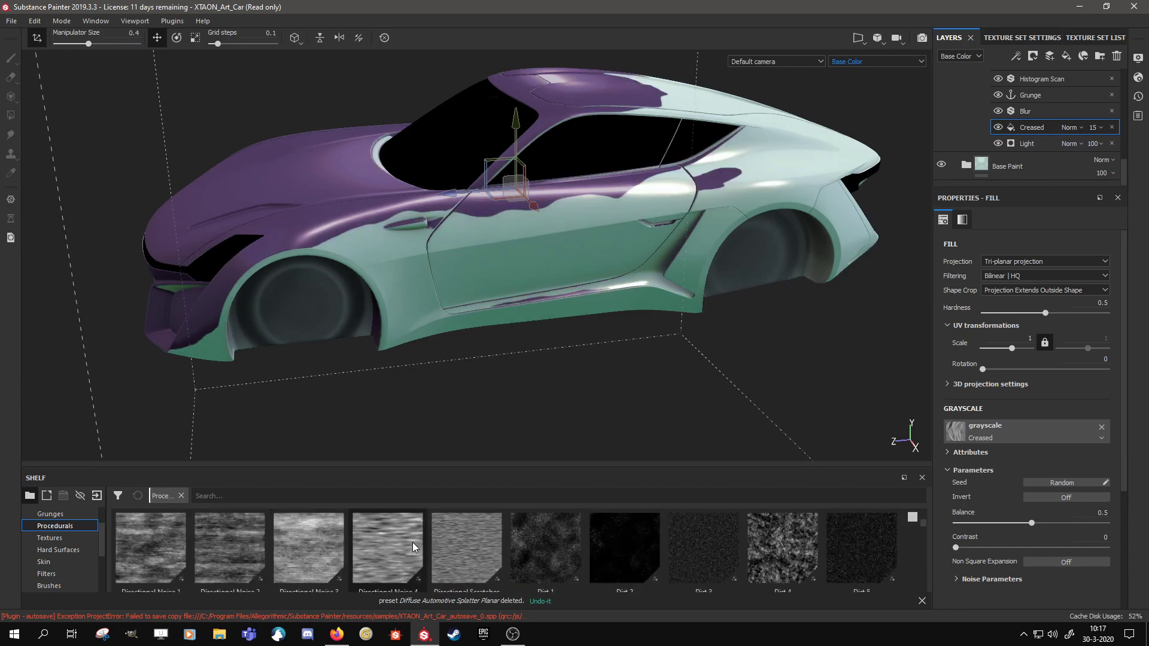
pyautogui.scroll(-8, 413, 546)
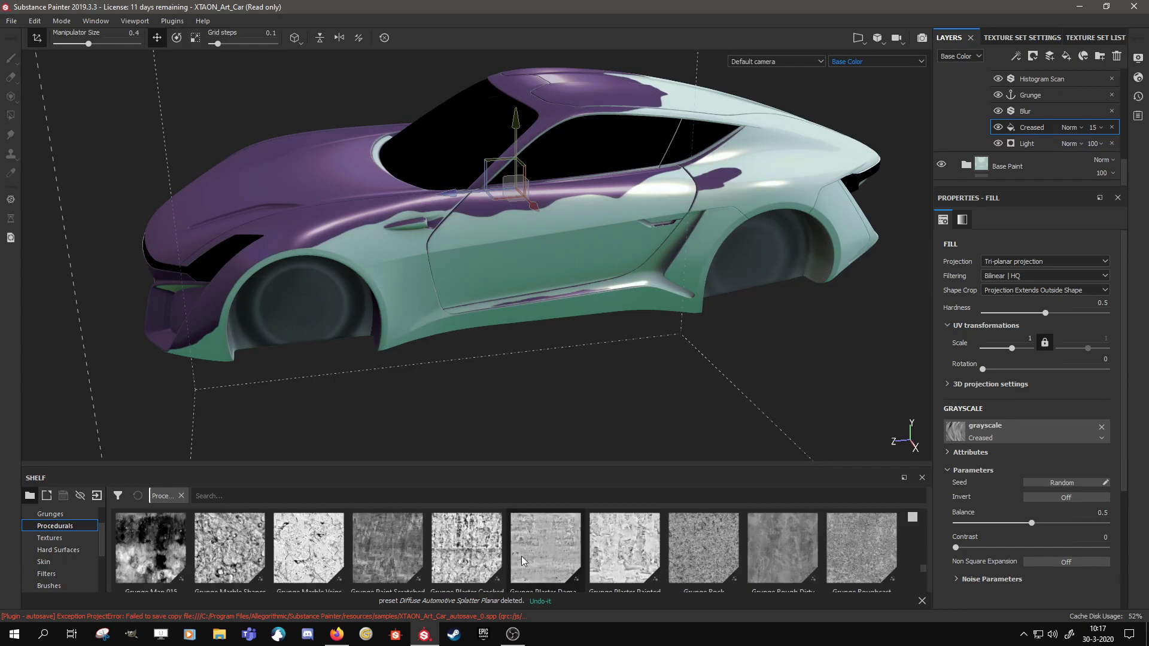
pyautogui.scroll(-10, 467, 566)
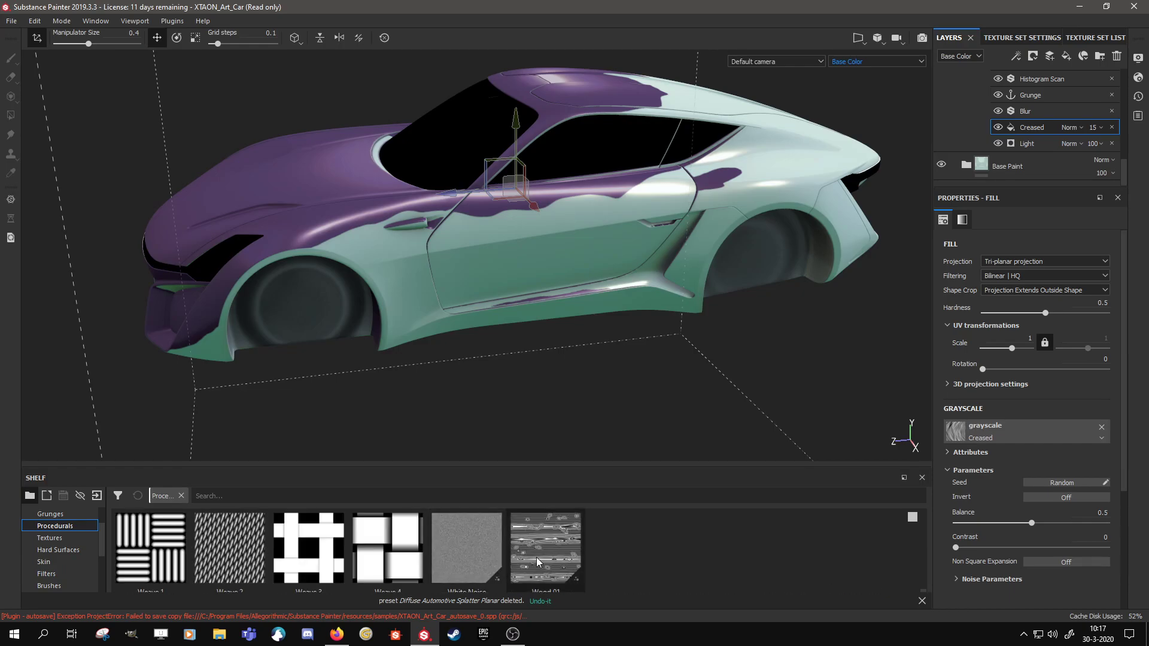
pyautogui.scroll(1, 537, 561)
pyautogui.scroll(-1, 545, 560)
pyautogui.moveTo(552, 559); pyautogui.dragTo(1028, 435)
pyautogui.keyDown('alt'); pyautogui.moveTo(664, 264); pyautogui.dragTo(601, 236); pyautogui.keyUp('alt')
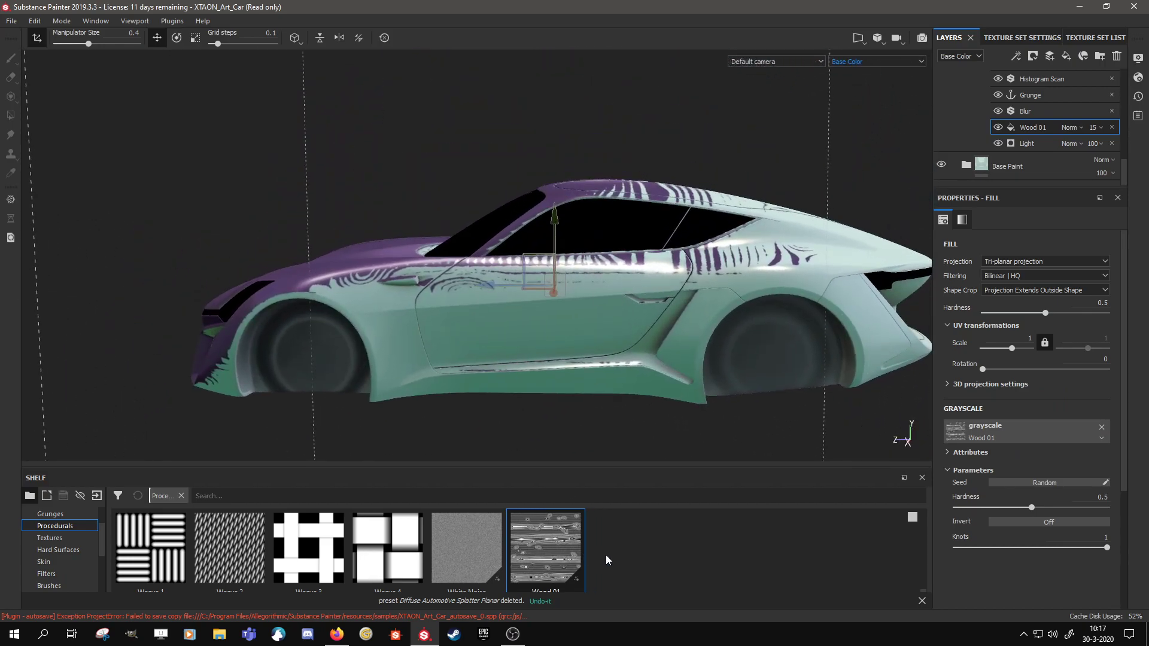
# Try the Weave 2 procedural in the mask fill and compare the decal edges with the Warp filter on and off.
pyautogui.moveTo(230, 547); pyautogui.dragTo(995, 426)
pyautogui.keyDown('alt'); pyautogui.moveTo(539, 335); pyautogui.dragTo(651, 317); pyautogui.keyUp('alt')
pyautogui.scroll(3, 1058, 120)
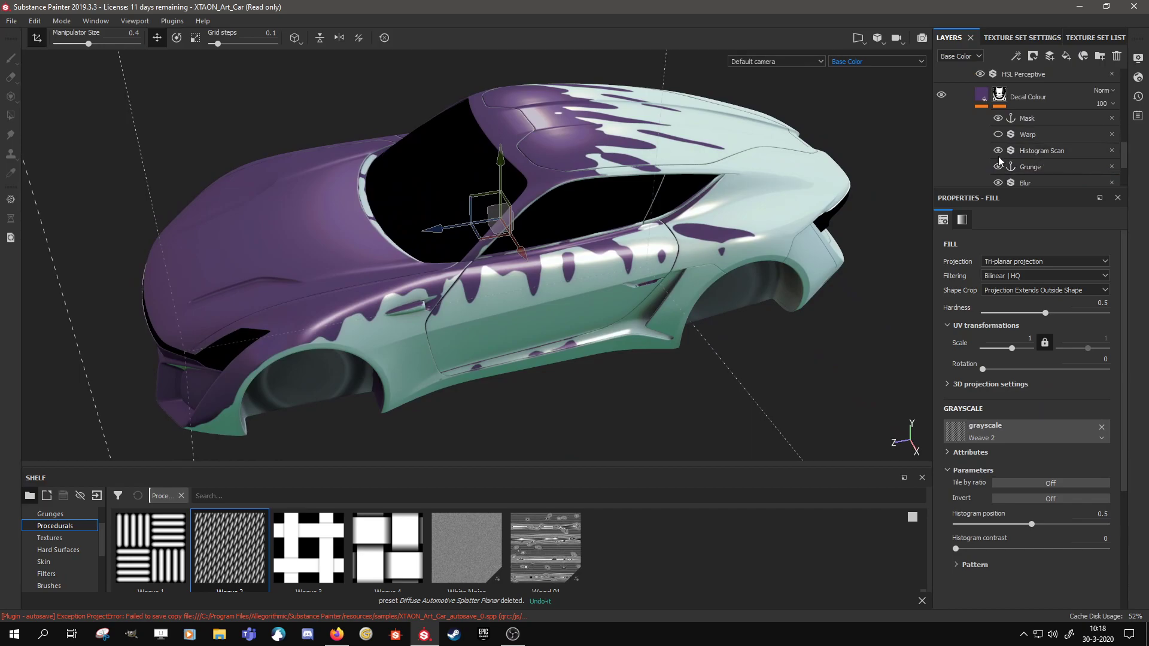
pyautogui.click(1003, 136)
pyautogui.keyDown('alt'); pyautogui.moveTo(570, 204); pyautogui.dragTo(556, 377, button='right'); pyautogui.keyUp('alt')
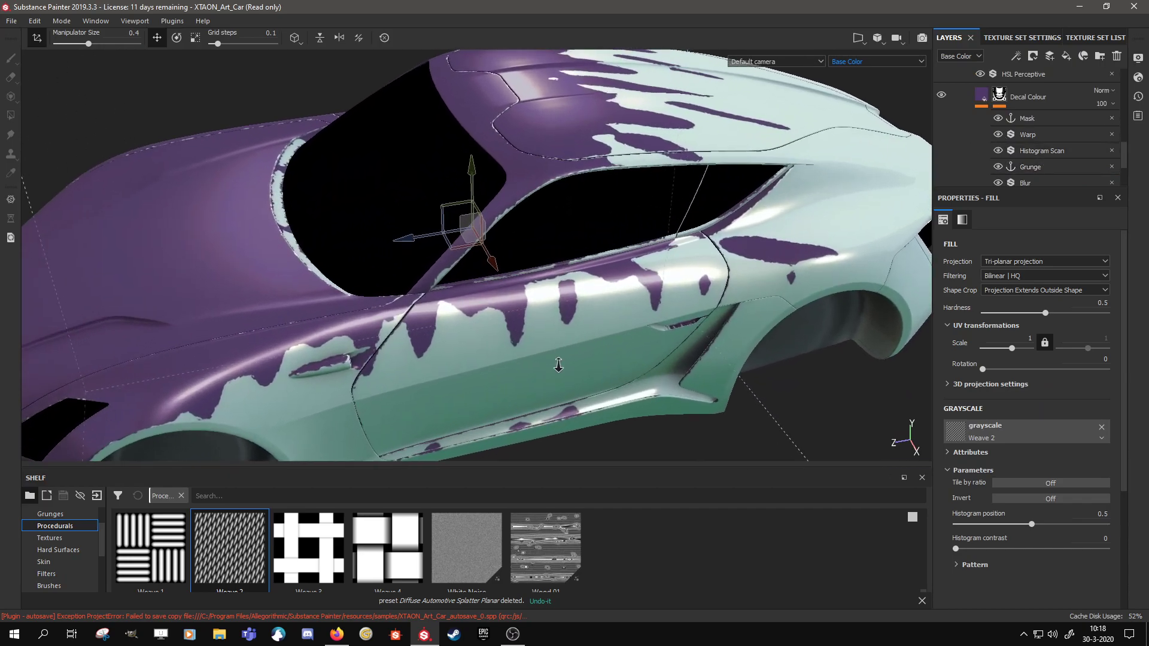
pyautogui.keyDown('alt'); pyautogui.moveTo(557, 377); pyautogui.dragTo(538, 364); pyautogui.keyUp('alt')
pyautogui.keyDown('alt'); pyautogui.moveTo(576, 353); pyautogui.dragTo(559, 267, button='middle'); pyautogui.keyUp('alt')
pyautogui.moveTo(559, 267)
pyautogui.keyDown('alt'); pyautogui.mouseDown()
pyautogui.moveTo(490, 245)
pyautogui.moveTo(564, 270)
pyautogui.mouseUp(); pyautogui.keyUp('alt')
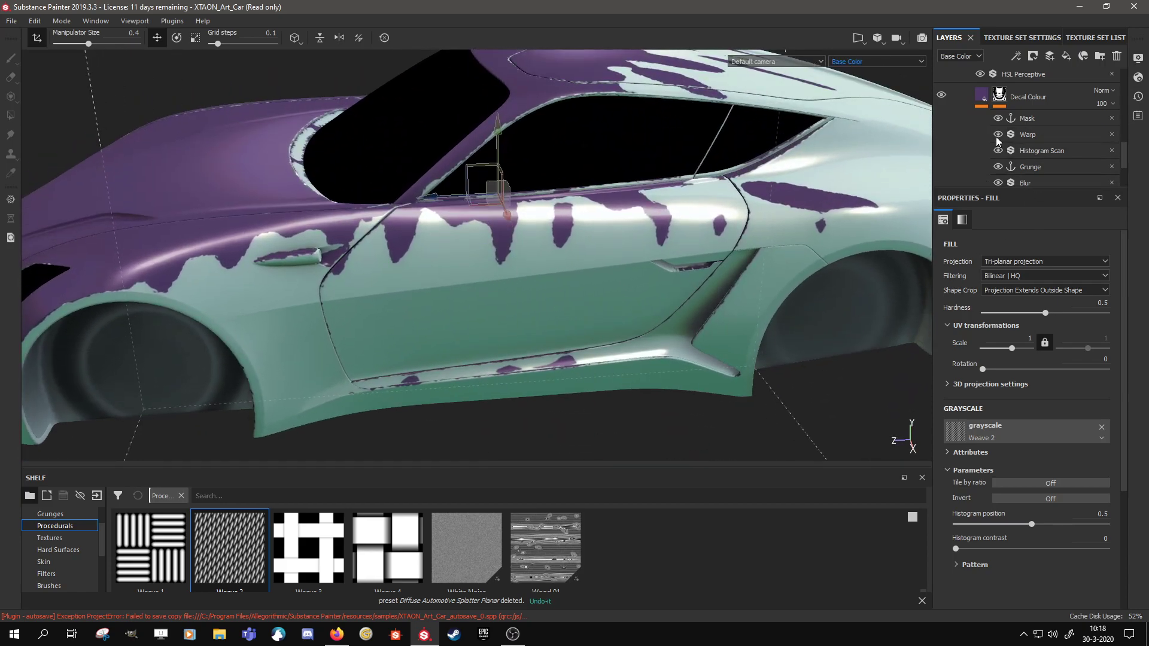
# Assign the Gradient Checker Double procedural as the grayscale texture of the Decal Colour mask's fill.
pyautogui.scroll(1, 544, 565)
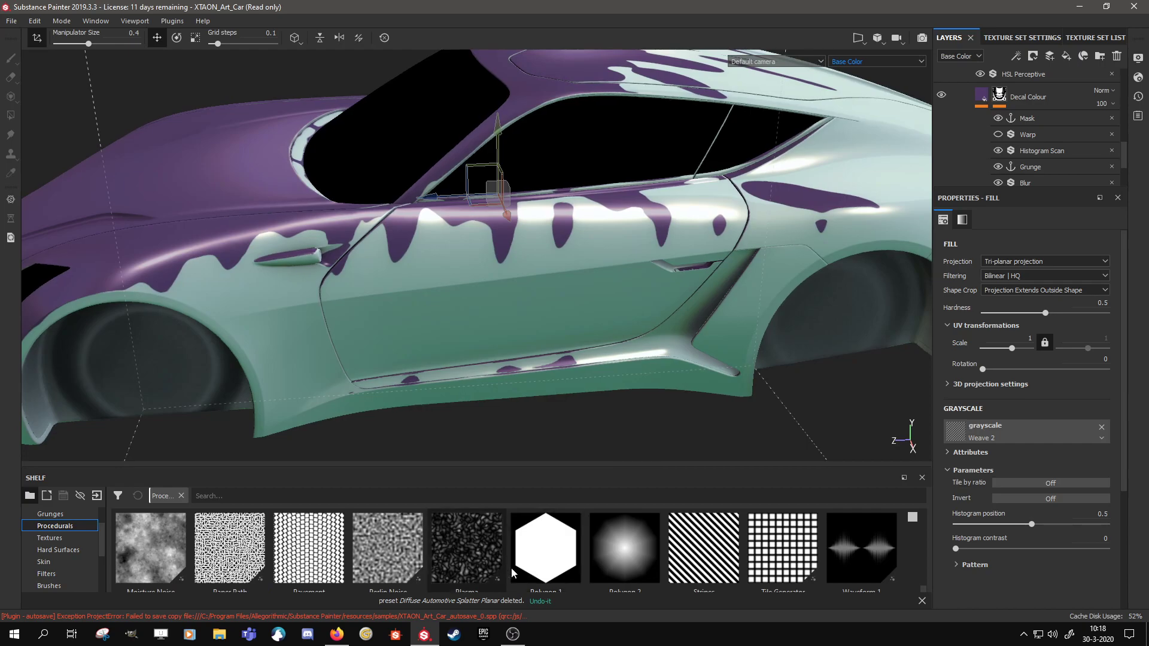
pyautogui.scroll(-2, 922, 590)
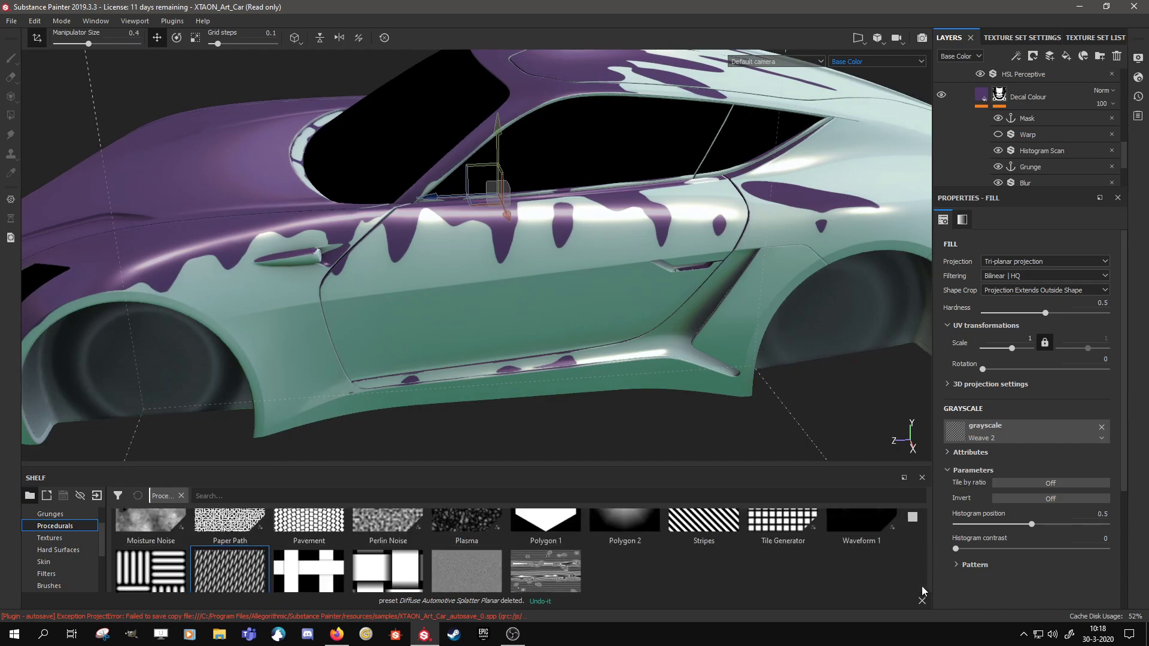
pyautogui.moveTo(921, 590); pyautogui.dragTo(923, 561)
pyautogui.click(50, 538)
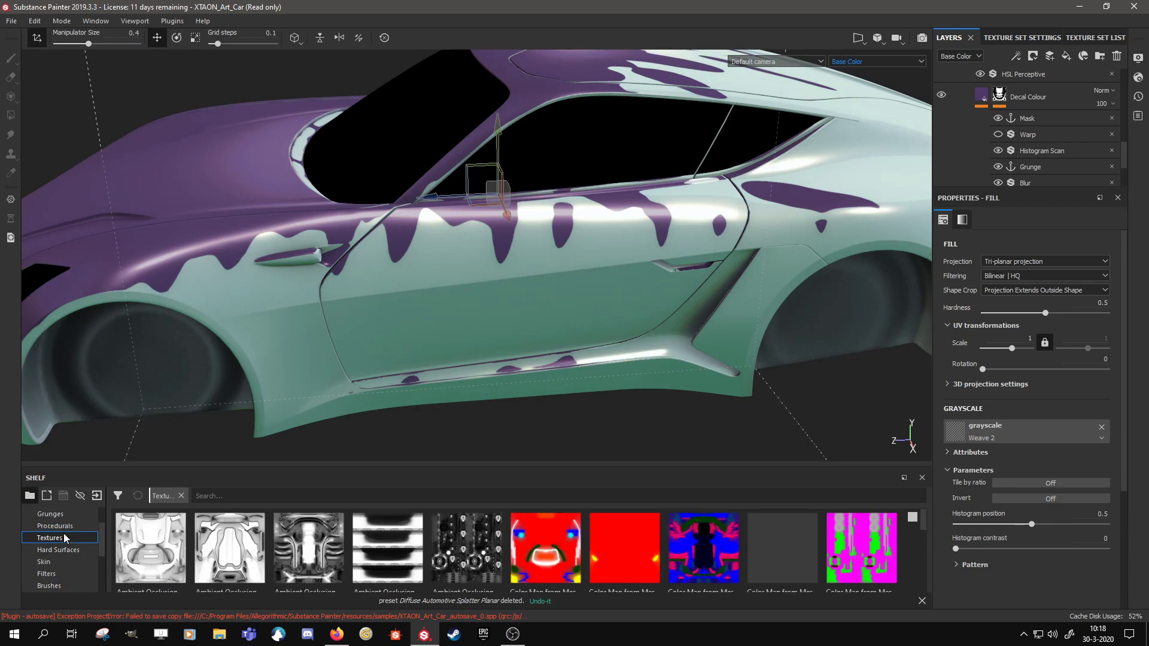
pyautogui.click(59, 527)
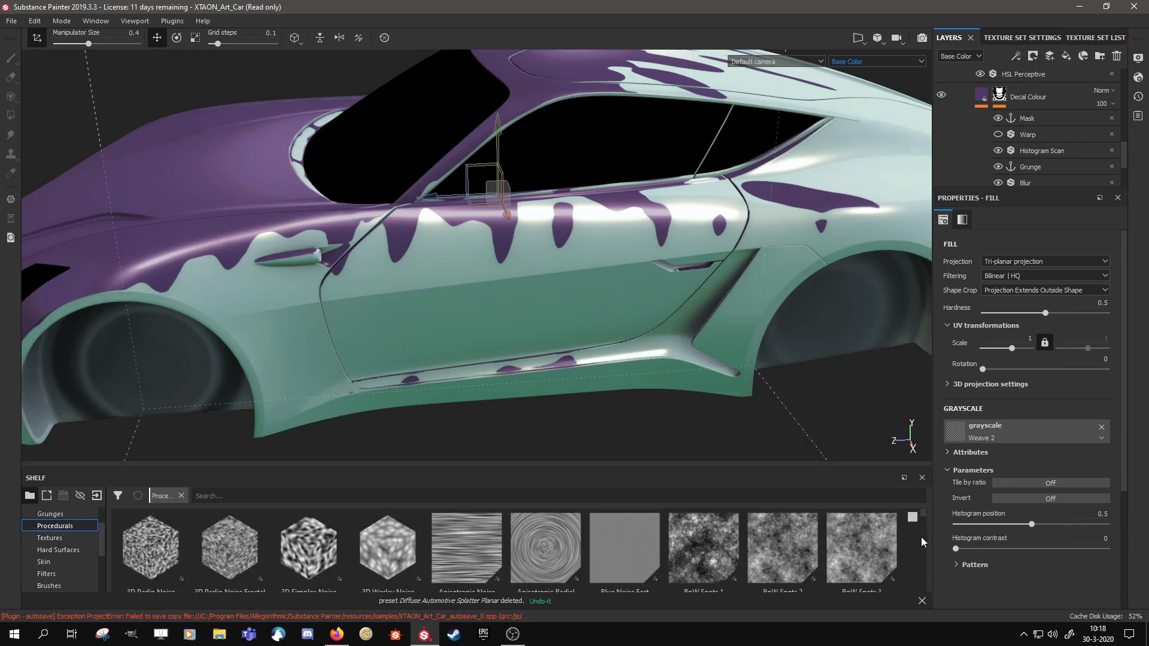
pyautogui.moveTo(924, 515); pyautogui.dragTo(927, 547)
pyautogui.moveTo(703, 536); pyautogui.dragTo(971, 440)
# Set the Gradient Checker Double texture's Tile parameter to 16.
pyautogui.scroll(-4, 669, 226)
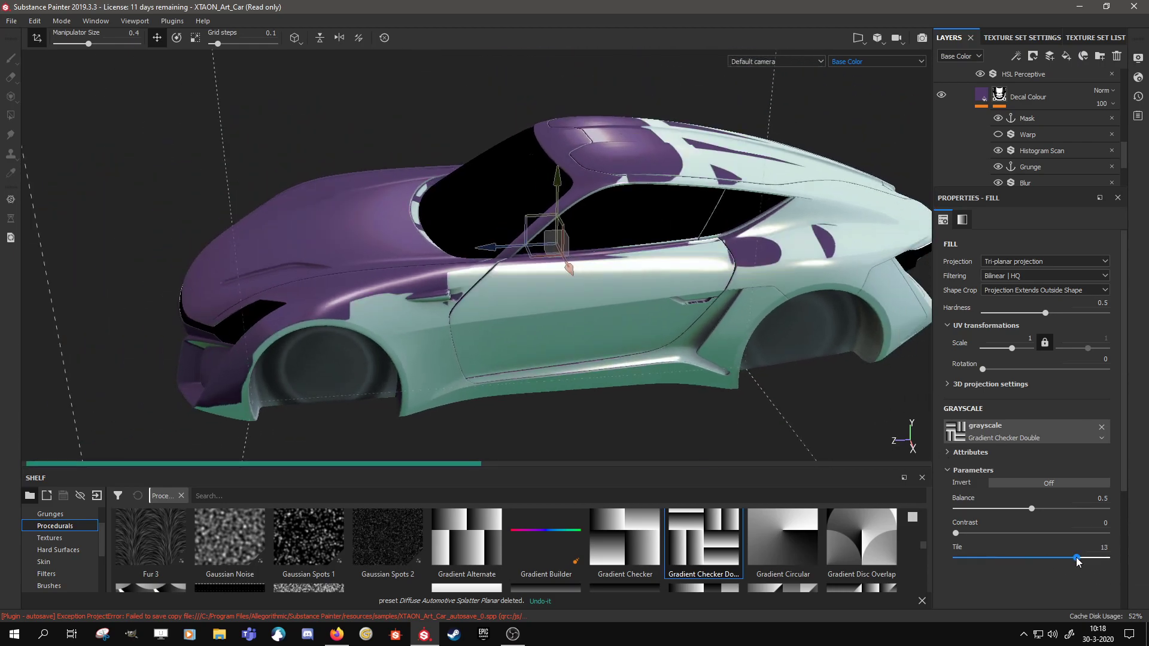
pyautogui.moveTo(1087, 560); pyautogui.dragTo(1107, 557)
pyautogui.scroll(4, 669, 323)
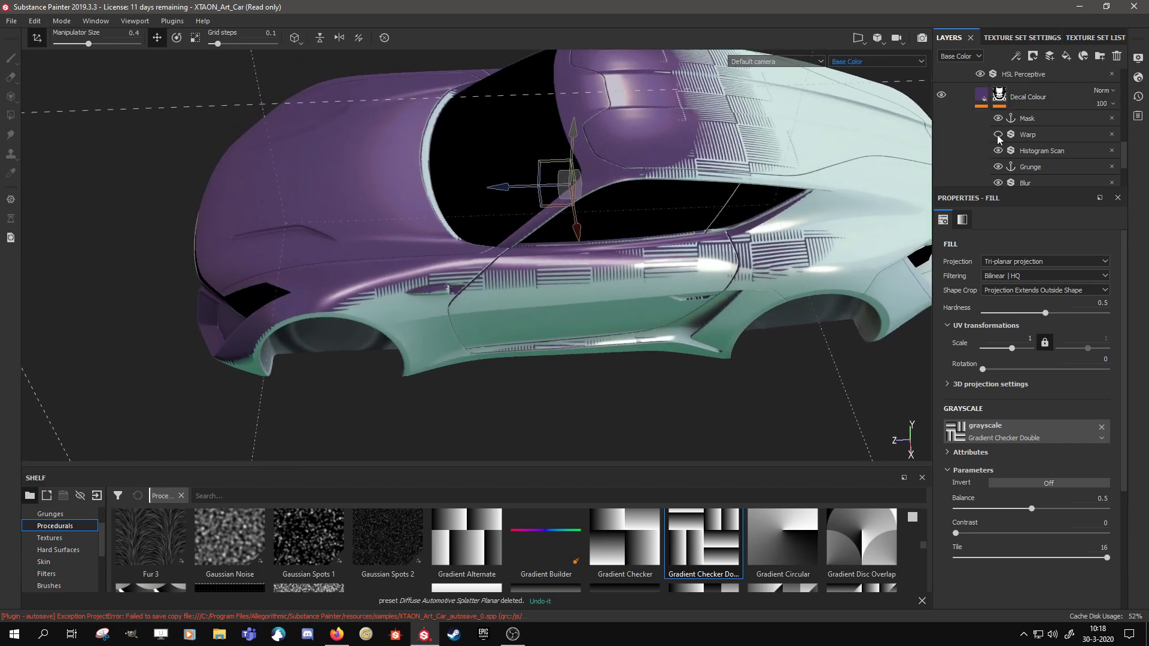
# Enable and disable the Decal Colour mask's Warp filter to compare its effect on the checker pattern.
pyautogui.click(998, 134)
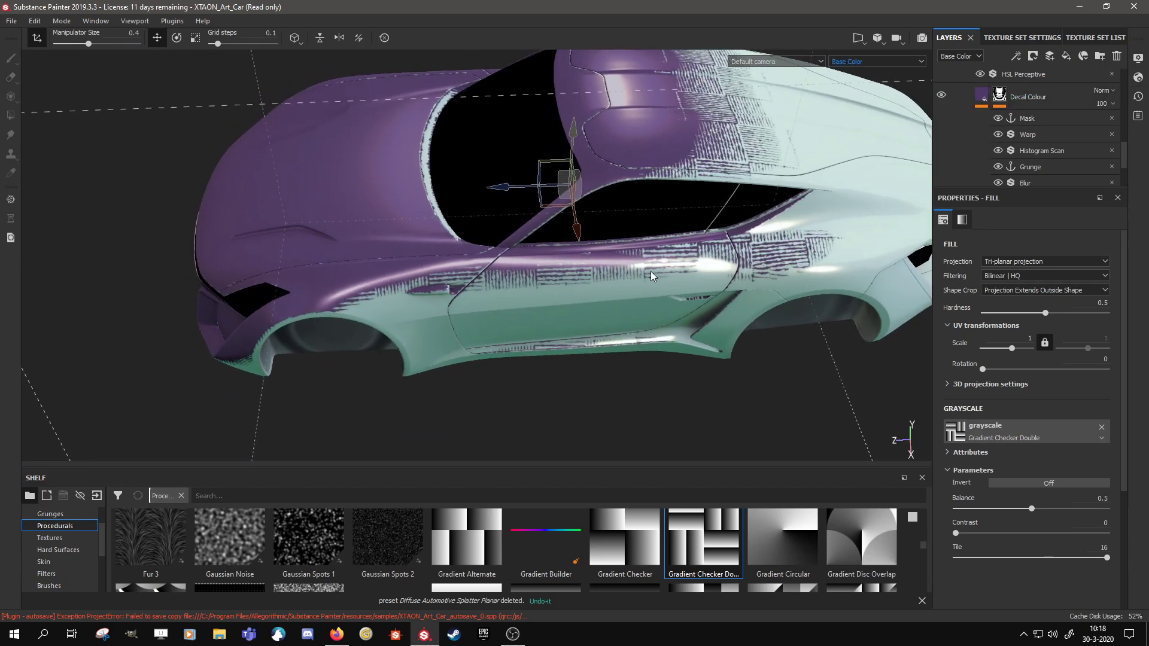
pyautogui.click(999, 134)
pyautogui.keyDown('alt'); pyautogui.moveTo(625, 328); pyautogui.dragTo(722, 212); pyautogui.keyUp('alt')
# Review the Gradient Inside Decal and Decal Peel Mask layers and examine the decal's edges close up along the car's side.
pyautogui.scroll(2, 1014, 148)
pyautogui.scroll(2, 997, 113)
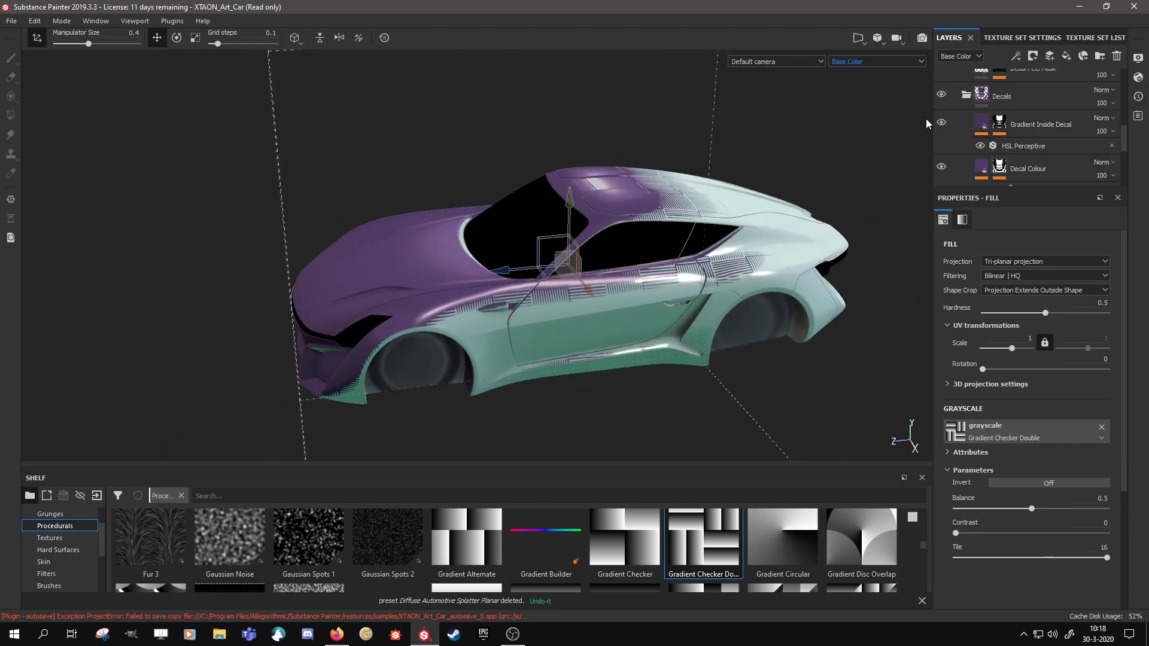
pyautogui.scroll(5, 688, 241)
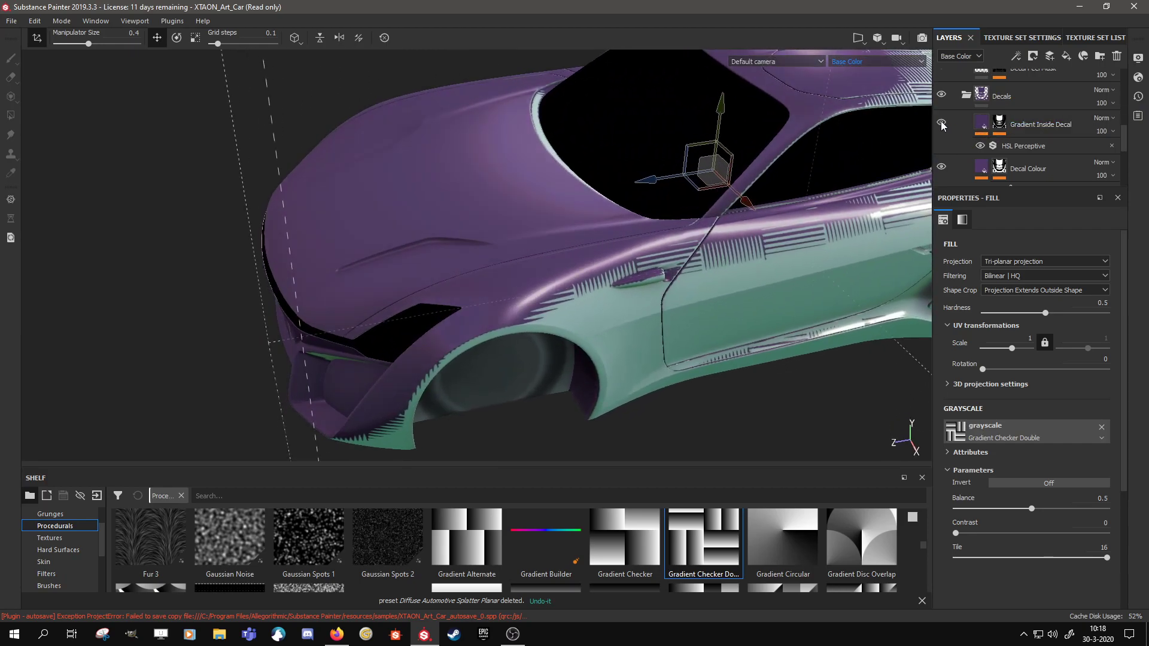
pyautogui.scroll(4, 951, 135)
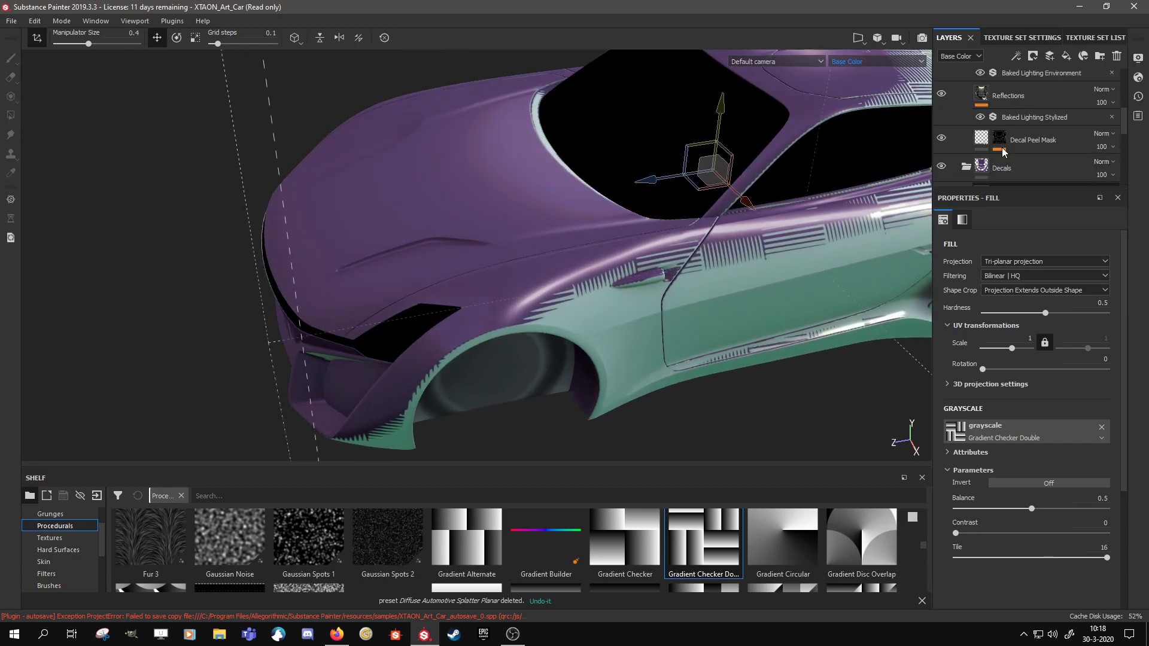
pyautogui.scroll(5, 799, 233)
pyautogui.keyDown('alt'); pyautogui.moveTo(744, 354); pyautogui.dragTo(599, 360, button='middle'); pyautogui.keyUp('alt')
pyautogui.keyDown('alt'); pyautogui.moveTo(599, 360); pyautogui.dragTo(502, 327); pyautogui.keyUp('alt')
pyautogui.keyDown('alt'); pyautogui.moveTo(744, 185); pyautogui.dragTo(563, 209, button='middle'); pyautogui.keyUp('alt')
pyautogui.keyDown('alt'); pyautogui.moveTo(563, 208); pyautogui.dragTo(782, 56, button='right'); pyautogui.keyUp('alt')
pyautogui.keyDown('alt'); pyautogui.moveTo(509, 371); pyautogui.dragTo(604, 257, button='middle'); pyautogui.keyUp('alt')
pyautogui.keyDown('alt'); pyautogui.moveTo(604, 257); pyautogui.dragTo(698, 220, button='right'); pyautogui.keyUp('alt')
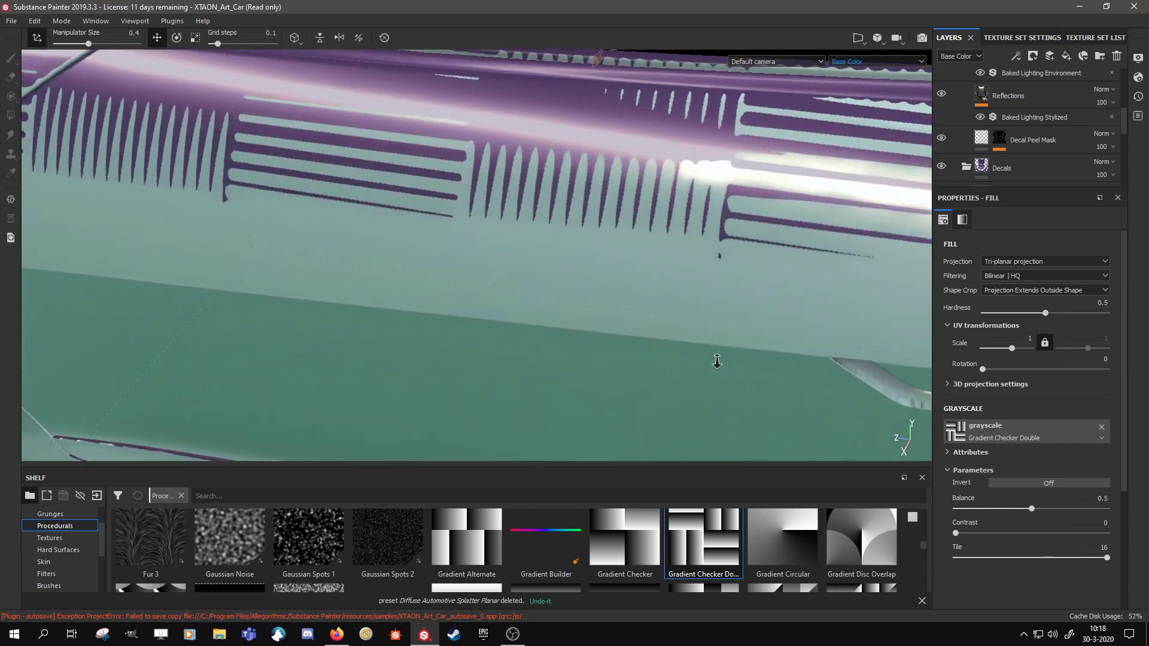
pyautogui.keyDown('alt'); pyautogui.moveTo(625, 177); pyautogui.dragTo(417, 290, button='middle'); pyautogui.keyUp('alt')
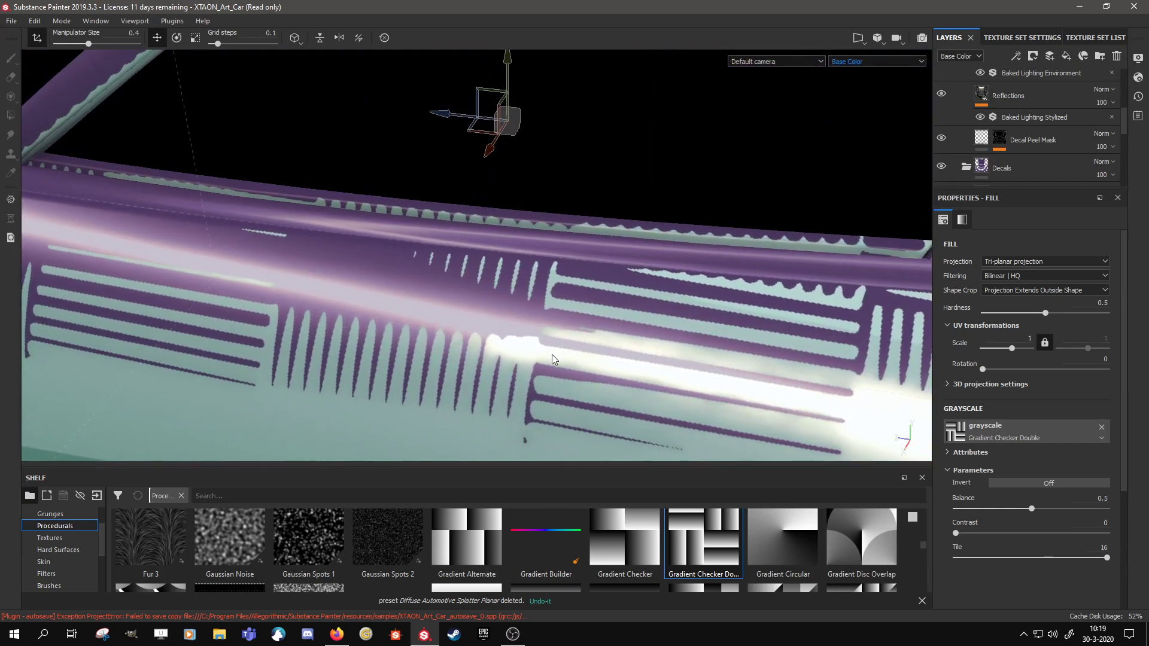
pyautogui.keyDown('alt'); pyautogui.moveTo(560, 371); pyautogui.dragTo(404, 258); pyautogui.keyUp('alt')
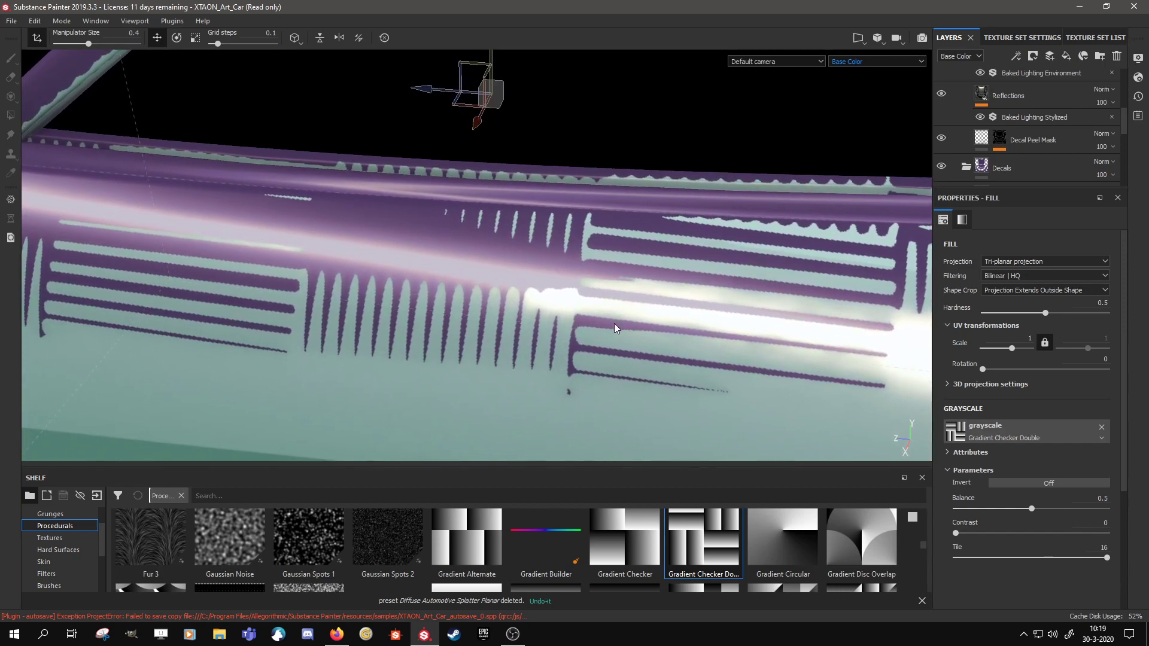
pyautogui.keyDown('alt'); pyautogui.moveTo(614, 323); pyautogui.dragTo(638, 310); pyautogui.keyUp('alt')
pyautogui.keyDown('alt'); pyautogui.moveTo(638, 311); pyautogui.dragTo(385, 325, button='right'); pyautogui.keyUp('alt')
pyautogui.keyDown('alt'); pyautogui.moveTo(385, 325); pyautogui.dragTo(419, 278); pyautogui.keyUp('alt')
pyautogui.keyDown('alt'); pyautogui.moveTo(419, 279); pyautogui.dragTo(371, 264, button='right'); pyautogui.keyUp('alt')
# Hide the Env Fill Light layer of the Reflections 1 folder and check the paint from the front and side.
pyautogui.scroll(3, 996, 138)
pyautogui.keyDown('alt'); pyautogui.moveTo(780, 239); pyautogui.dragTo(875, 248, button='middle'); pyautogui.keyUp('alt')
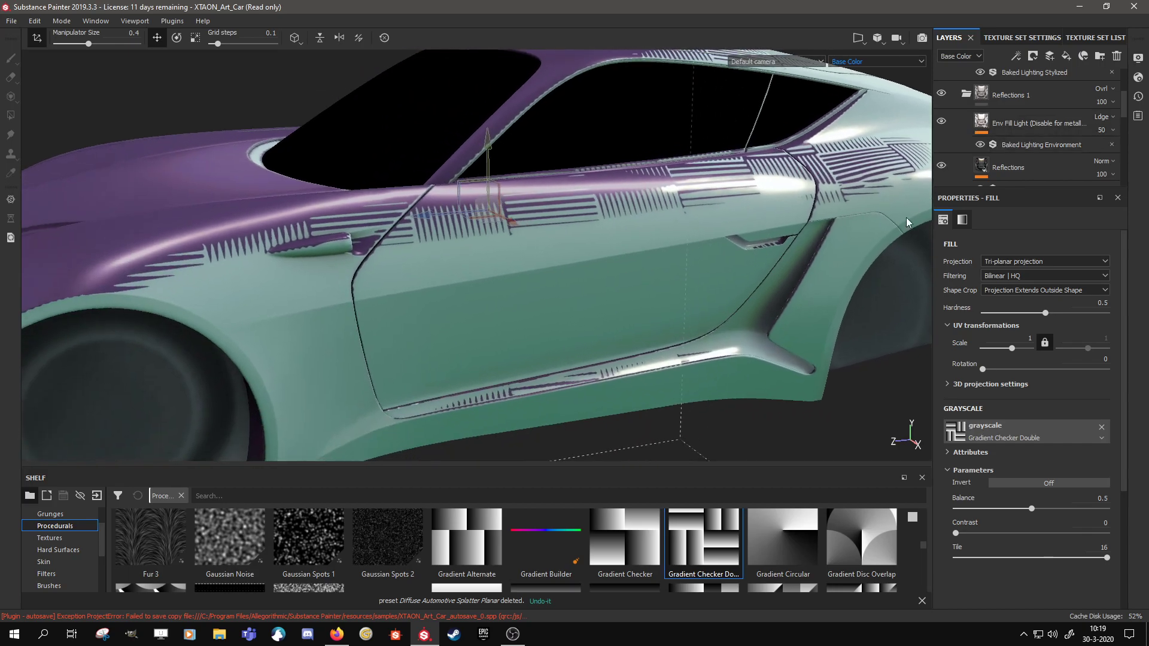
pyautogui.keyDown('alt'); pyautogui.moveTo(874, 249); pyautogui.dragTo(318, 287, button='right'); pyautogui.keyUp('alt')
pyautogui.keyDown('alt'); pyautogui.moveTo(318, 288); pyautogui.dragTo(610, 266); pyautogui.keyUp('alt')
pyautogui.keyDown('alt'); pyautogui.moveTo(610, 267); pyautogui.dragTo(577, 288, button='middle'); pyautogui.keyUp('alt')
pyautogui.keyDown('alt'); pyautogui.moveTo(577, 288); pyautogui.dragTo(591, 260); pyautogui.keyUp('alt')
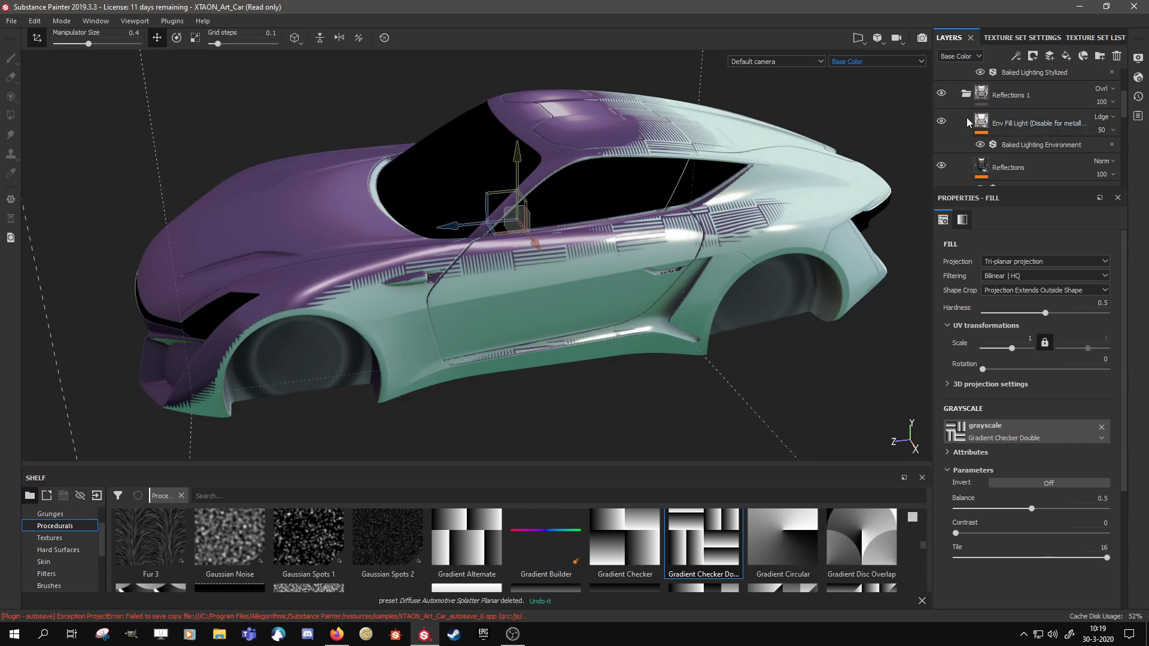
pyautogui.click(941, 122)
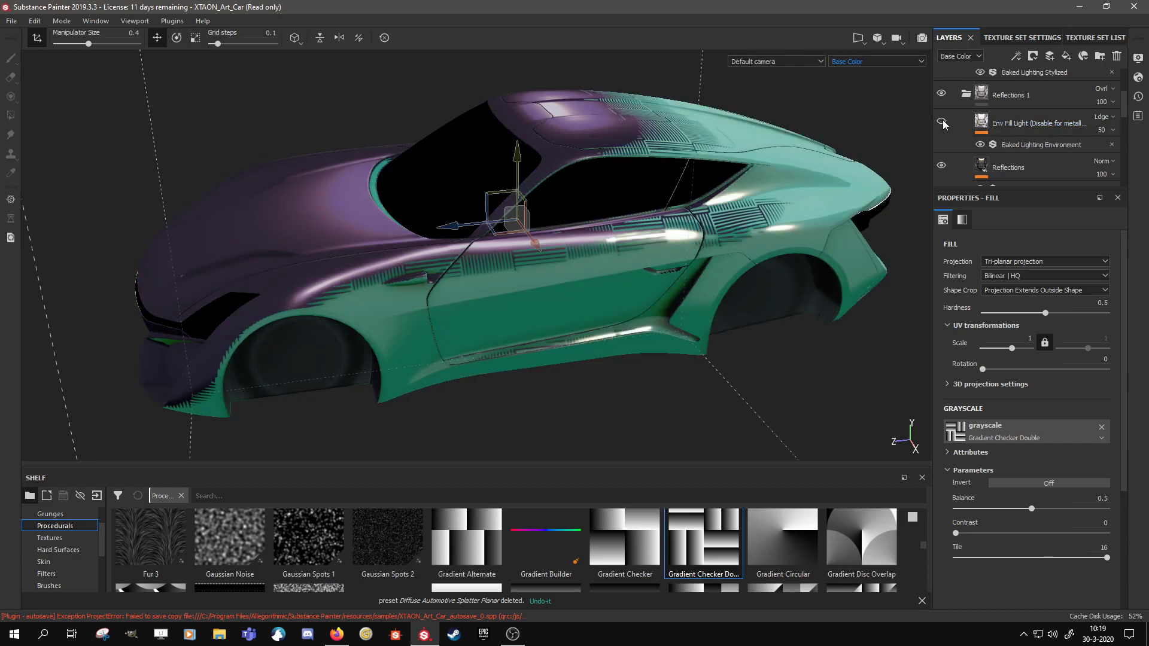
pyautogui.keyDown('alt'); pyautogui.moveTo(764, 256); pyautogui.dragTo(822, 247); pyautogui.keyUp('alt')
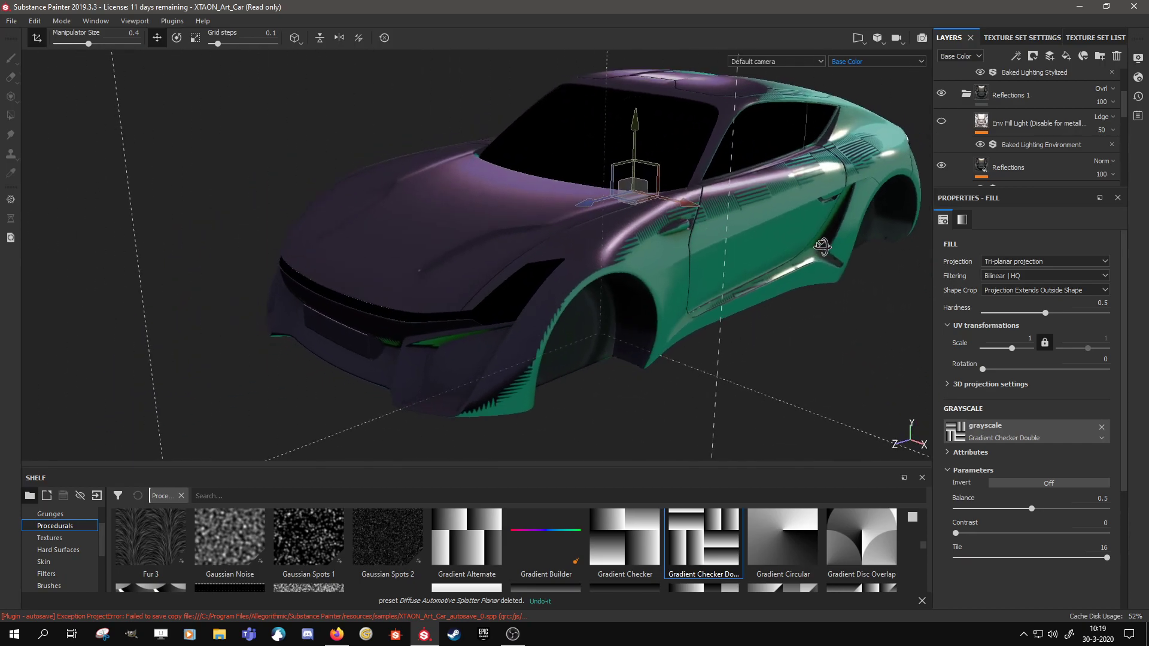
# Select the Env Fill Light layer, inspect the car body from several angles without it, and show the layer again.
pyautogui.click(984, 122)
pyautogui.keyDown('alt'); pyautogui.moveTo(787, 237); pyautogui.dragTo(586, 281); pyautogui.keyUp('alt')
pyautogui.scroll(-3, 585, 281)
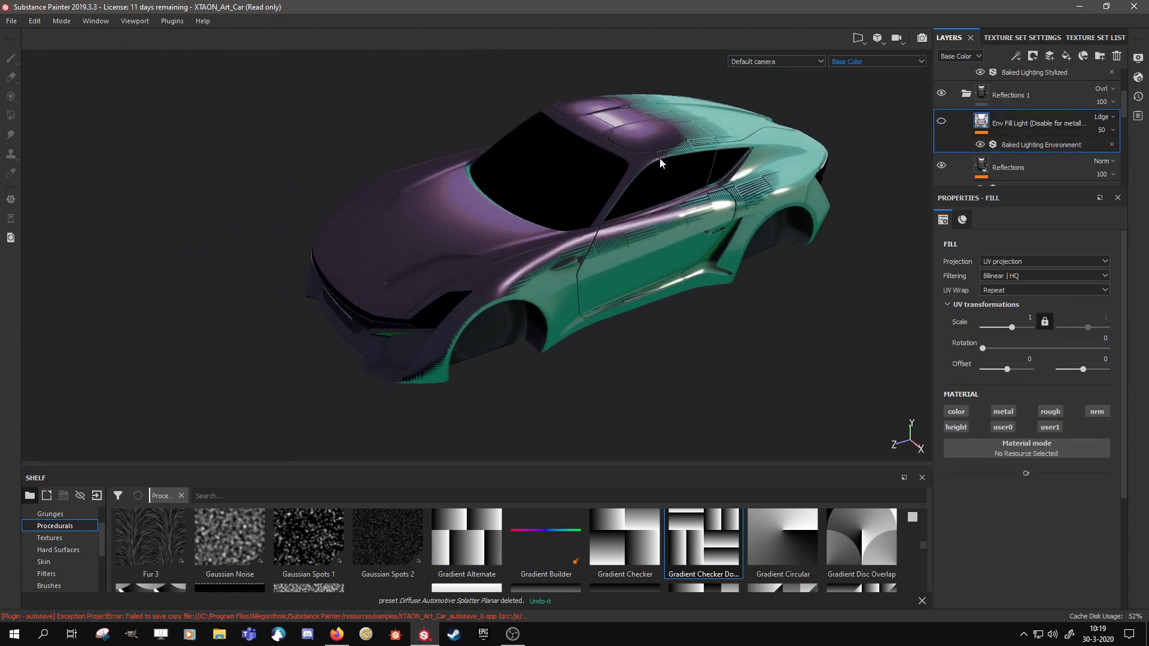
pyautogui.keyDown('alt'); pyautogui.moveTo(662, 166); pyautogui.dragTo(493, 375); pyautogui.keyUp('alt')
pyautogui.keyDown('alt'); pyautogui.moveTo(745, 347); pyautogui.dragTo(480, 300, button='middle'); pyautogui.keyUp('alt')
pyautogui.keyDown('alt'); pyautogui.moveTo(703, 282); pyautogui.dragTo(401, 309); pyautogui.keyUp('alt')
pyautogui.keyDown('alt'); pyautogui.moveTo(771, 279); pyautogui.dragTo(658, 222); pyautogui.keyUp('alt')
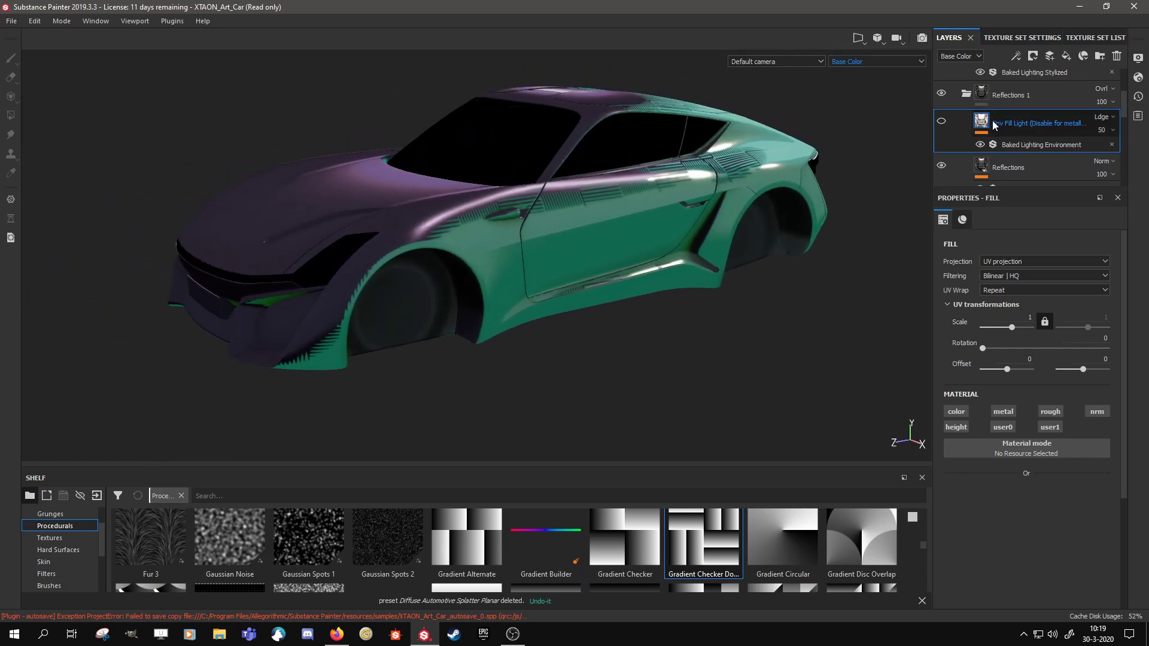
pyautogui.click(941, 122)
# Check the car body from a raised front angle and collapse the Diffuse Automotive Splatter folder.
pyautogui.scroll(3, 1042, 150)
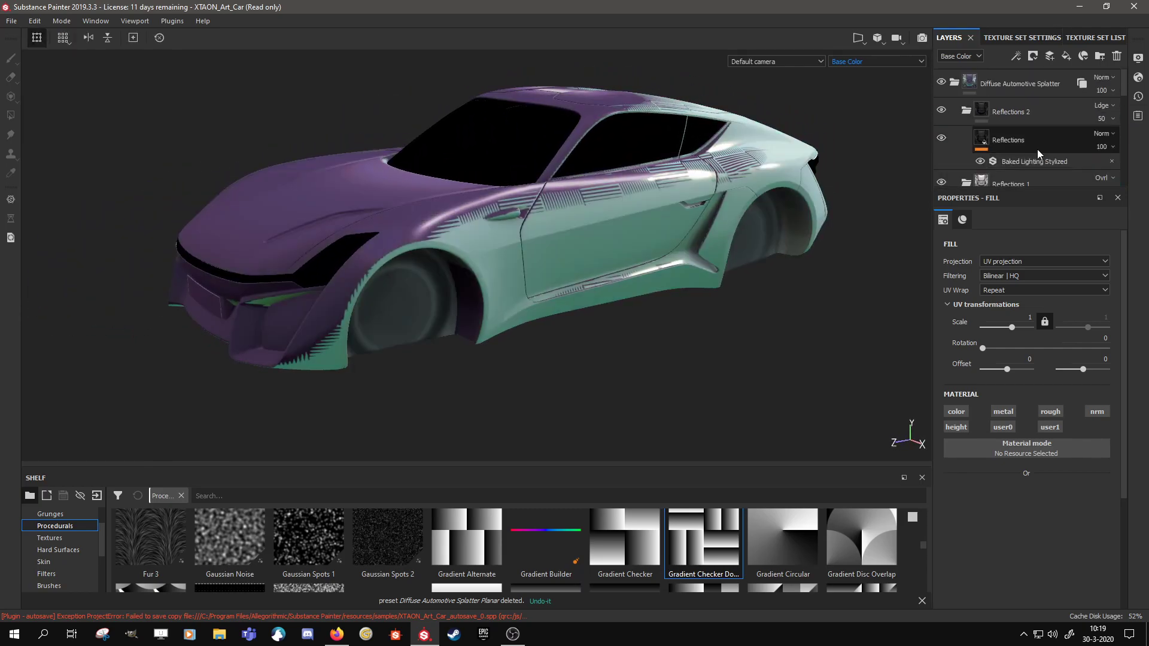
pyautogui.keyDown('alt'); pyautogui.moveTo(436, 250); pyautogui.dragTo(413, 259); pyautogui.keyUp('alt')
pyautogui.keyDown('alt'); pyautogui.moveTo(412, 259); pyautogui.dragTo(410, 272, button='middle'); pyautogui.keyUp('alt')
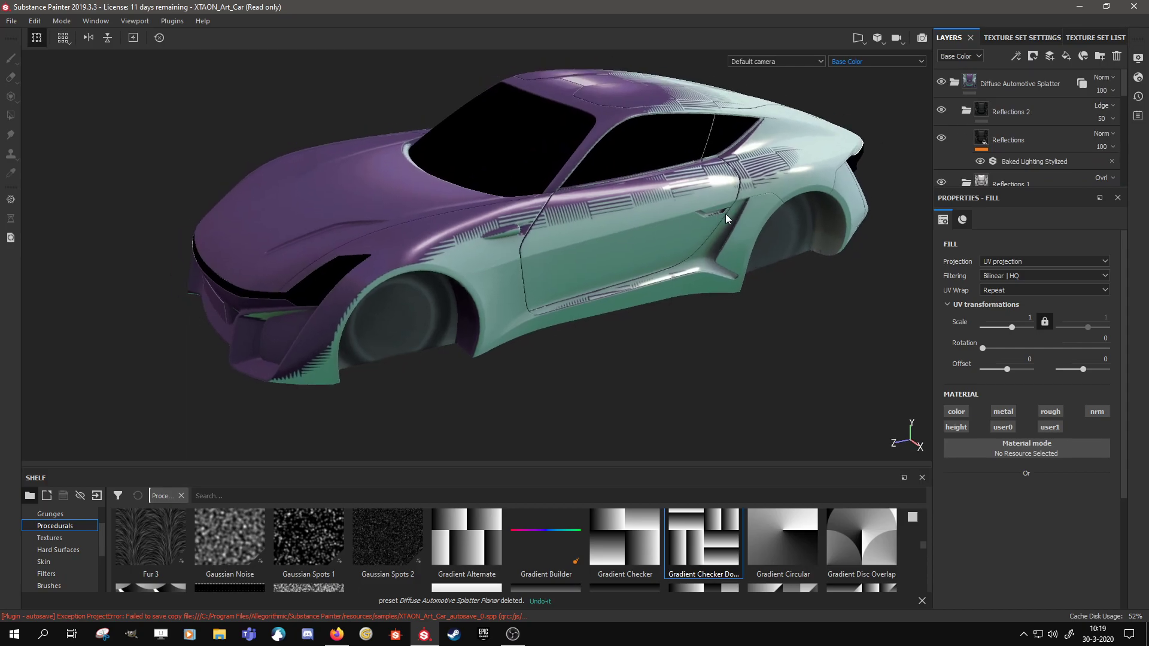
pyautogui.click(953, 84)
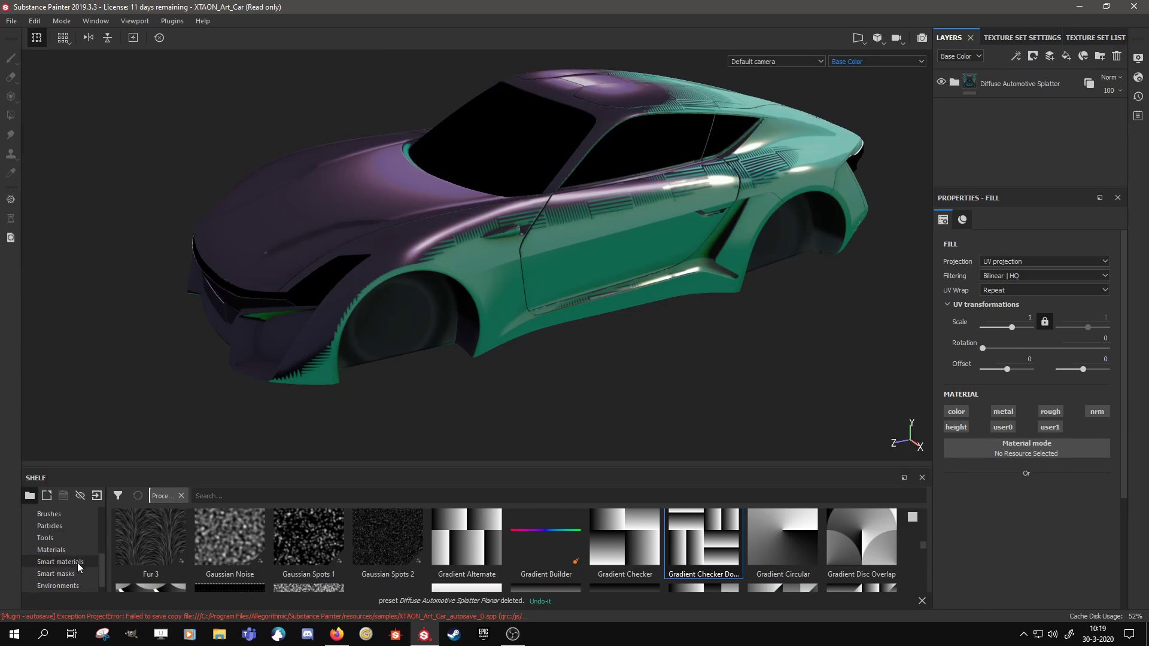
# Delete the Diffuse Automotive Splatter folder and add the Diffuse Automotive Splatter Planar smart material to the layer stack.
pyautogui.click(77, 562)
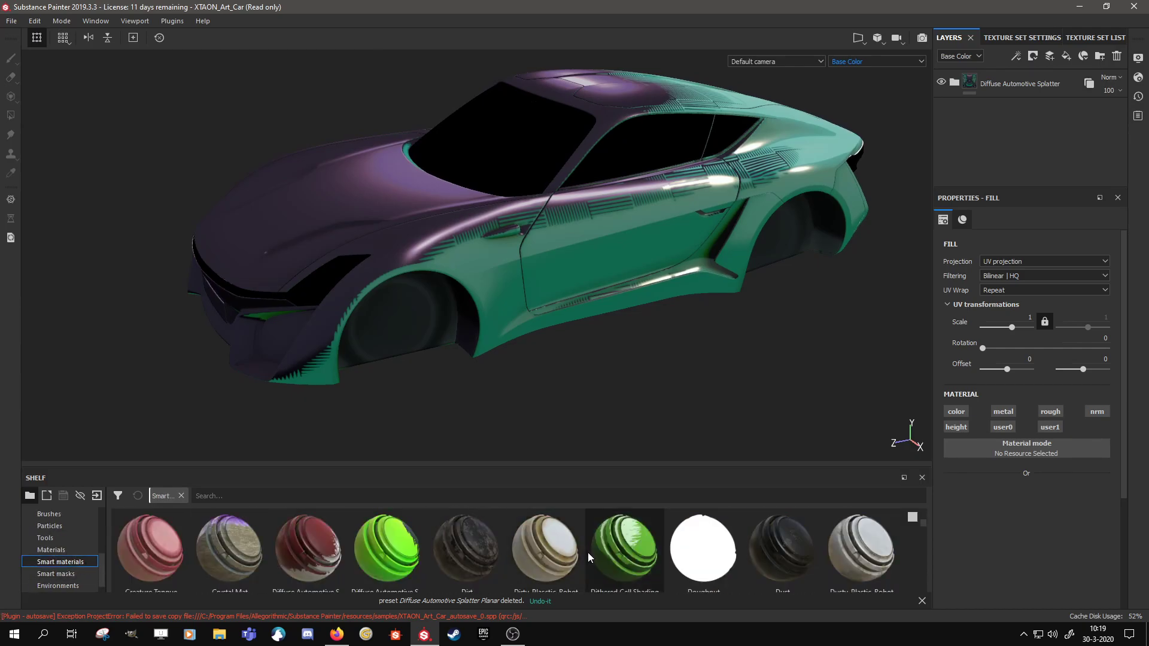
pyautogui.scroll(-4, 583, 554)
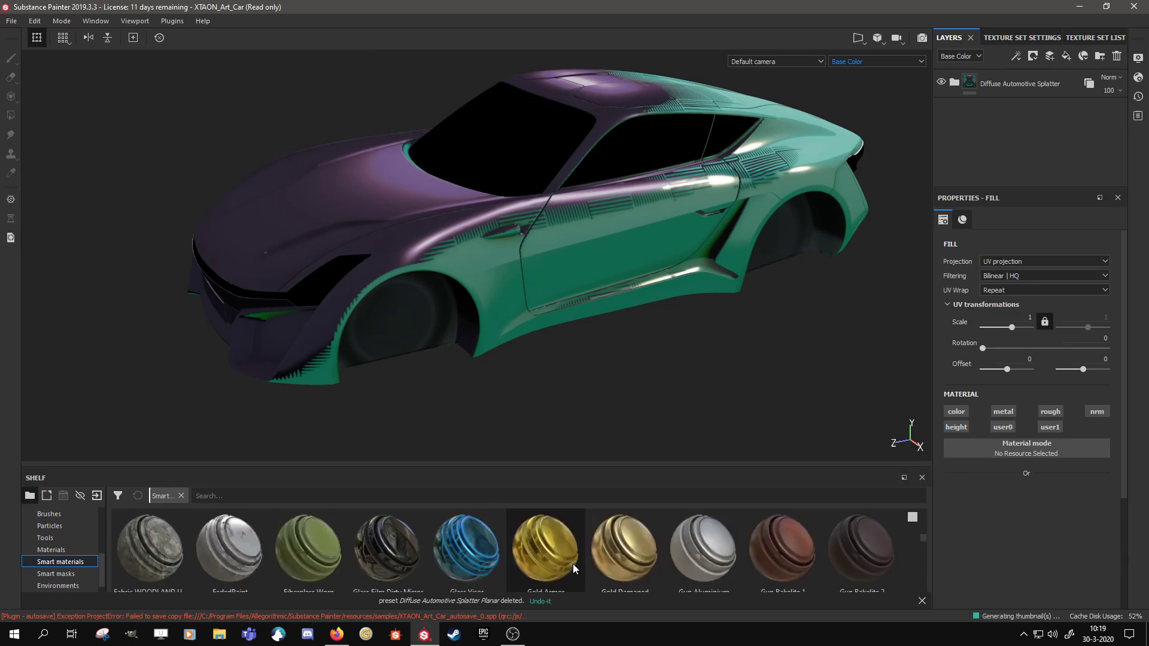
pyautogui.scroll(4, 572, 563)
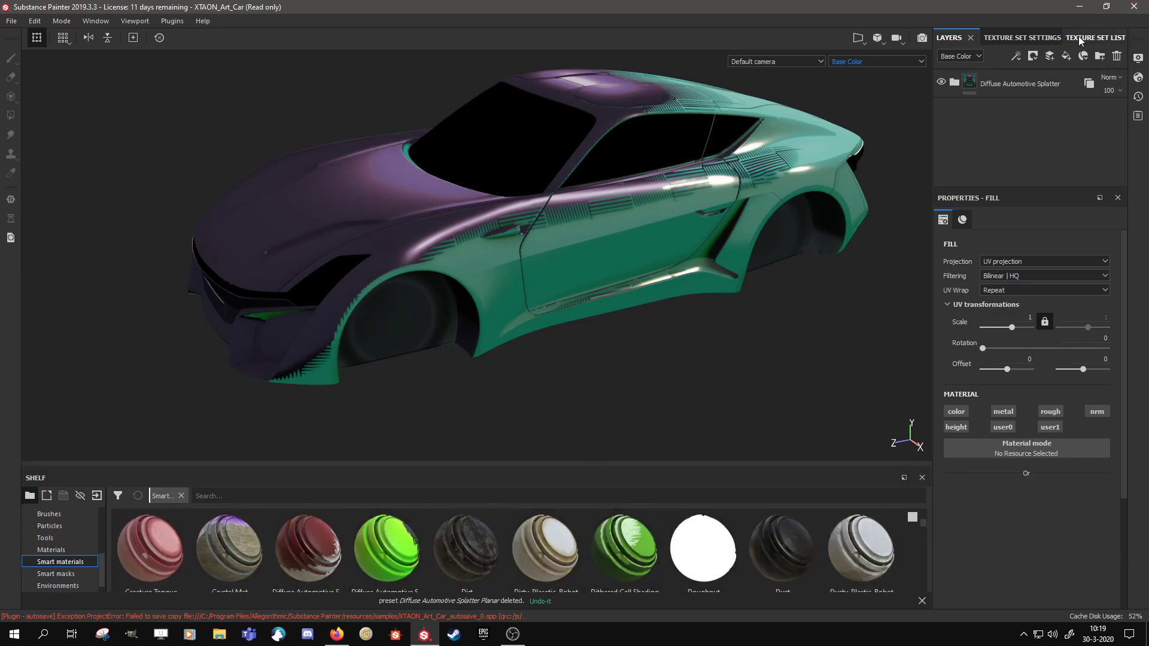
pyautogui.keyDown('alt'); pyautogui.moveTo(603, 283); pyautogui.dragTo(651, 238); pyautogui.keyUp('alt')
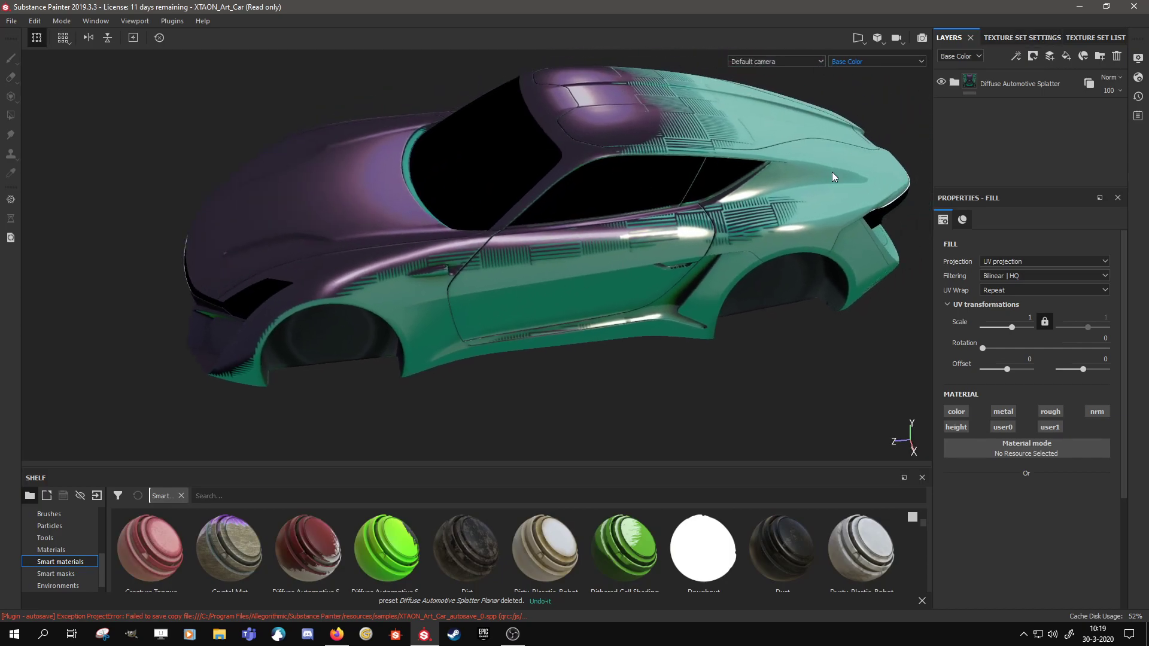
pyautogui.click(1117, 56)
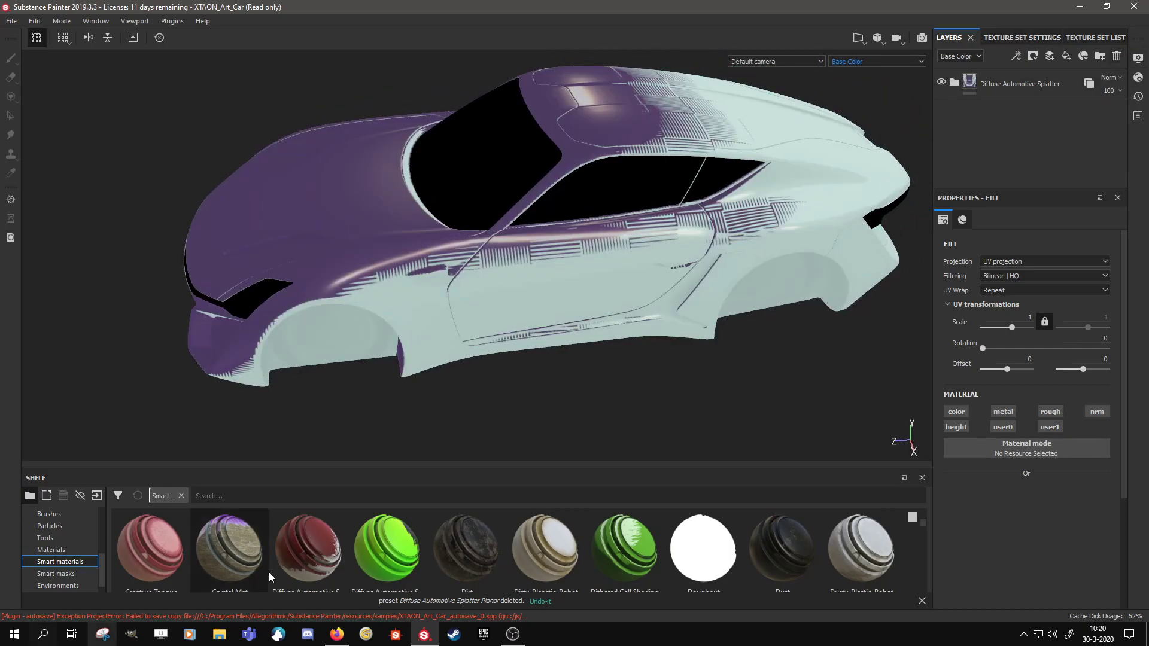
pyautogui.click(1013, 85)
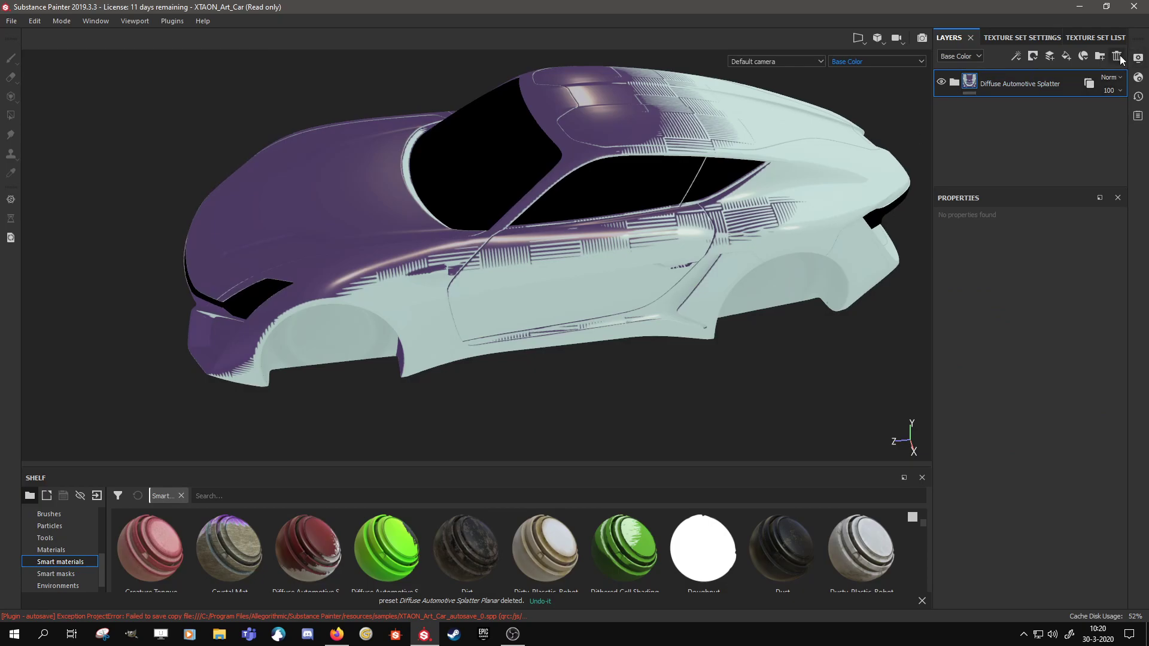
pyautogui.click(1117, 57)
pyautogui.moveTo(387, 548); pyautogui.dragTo(1025, 97)
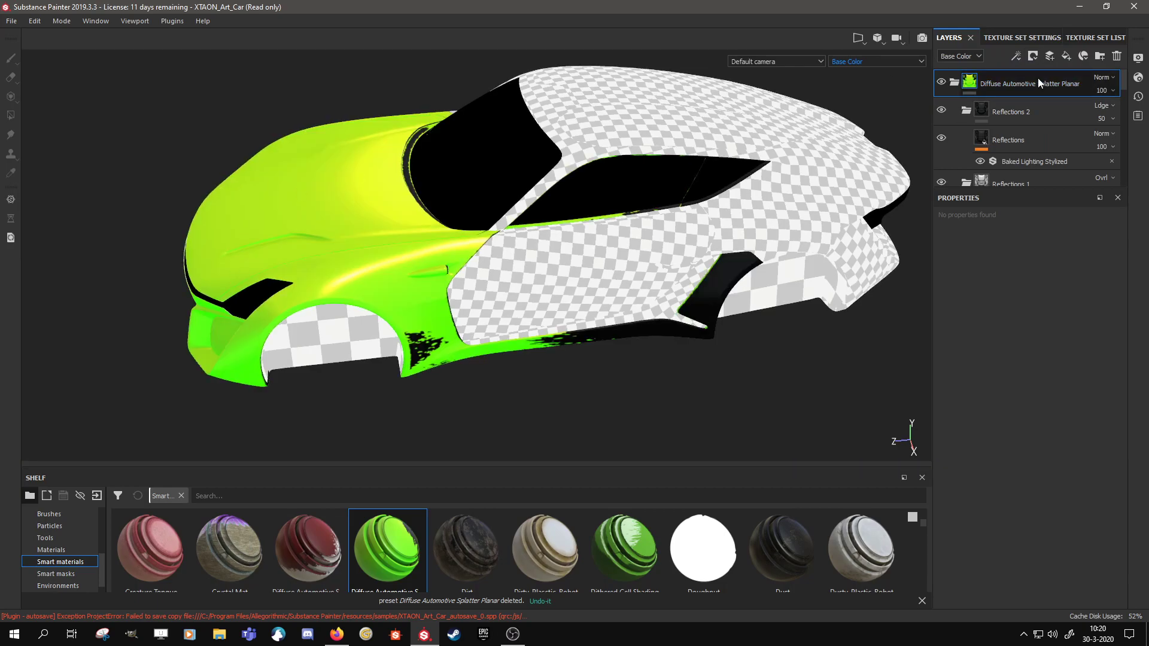
# Instantiate the Diffuse Automotive Splatter Planar folder across the Body_B and Body_C texture sets.
pyautogui.rightClick(983, 79)
pyautogui.click(1089, 328)
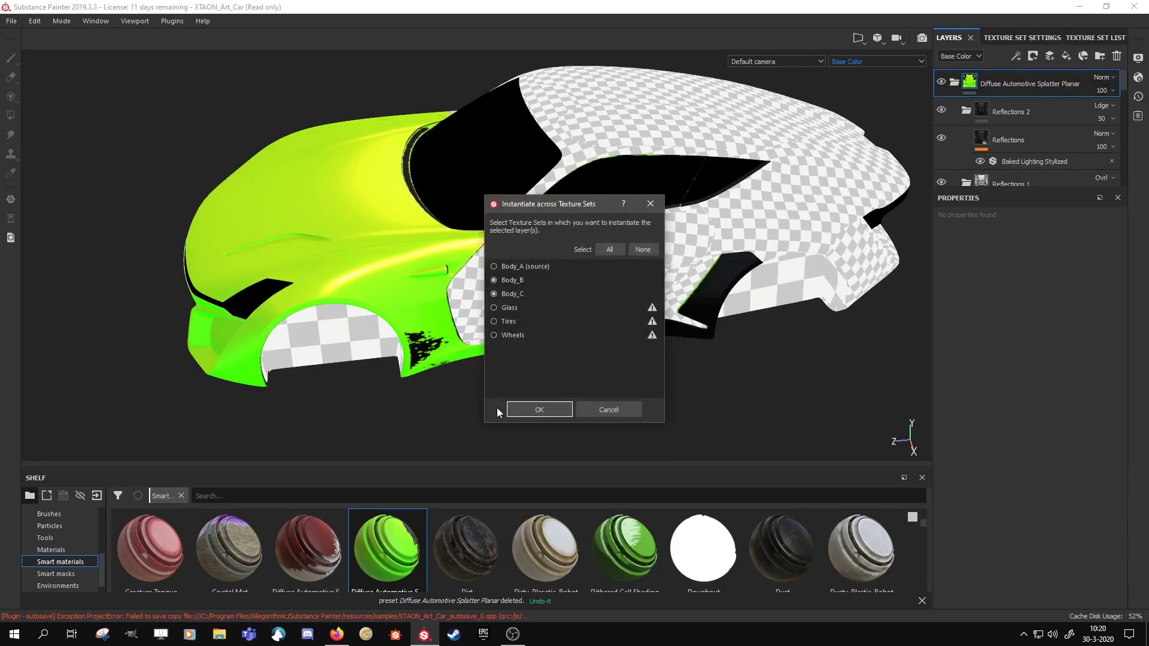
pyautogui.click(538, 410)
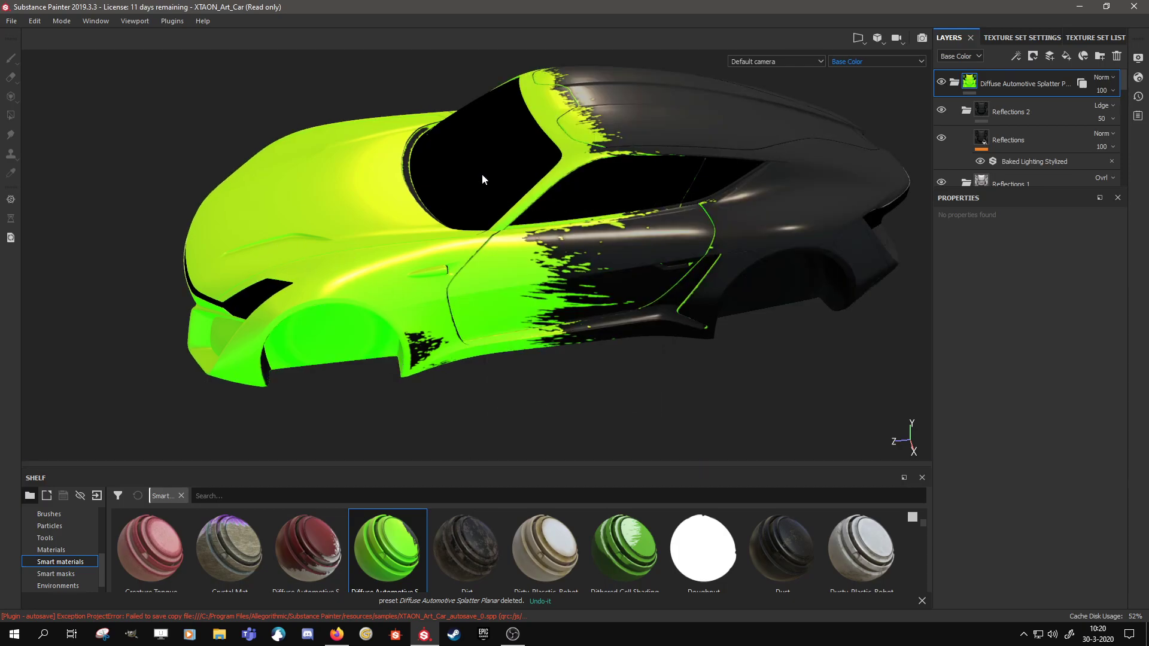
# Open the Decal Base layer's mask stack and select its Grunge Stains Heavy fill effect.
pyautogui.keyDown('alt'); pyautogui.moveTo(583, 262); pyautogui.dragTo(675, 290); pyautogui.keyUp('alt')
pyautogui.scroll(-2, 1033, 135)
pyautogui.scroll(-4, 1033, 137)
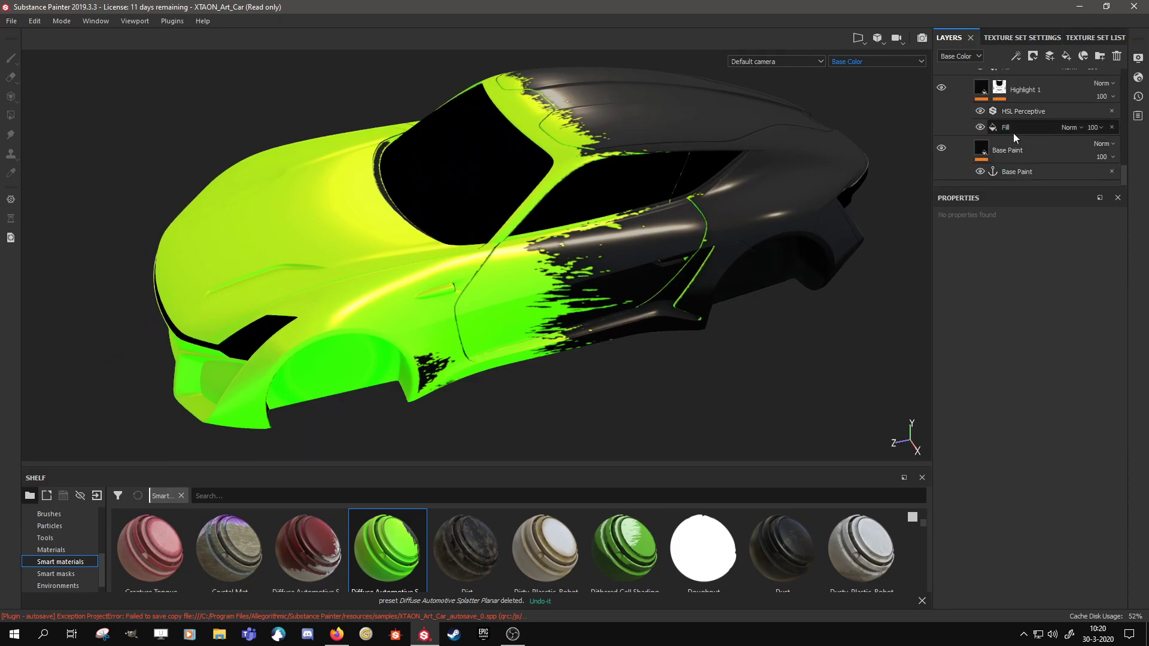
pyautogui.scroll(-4, 1017, 135)
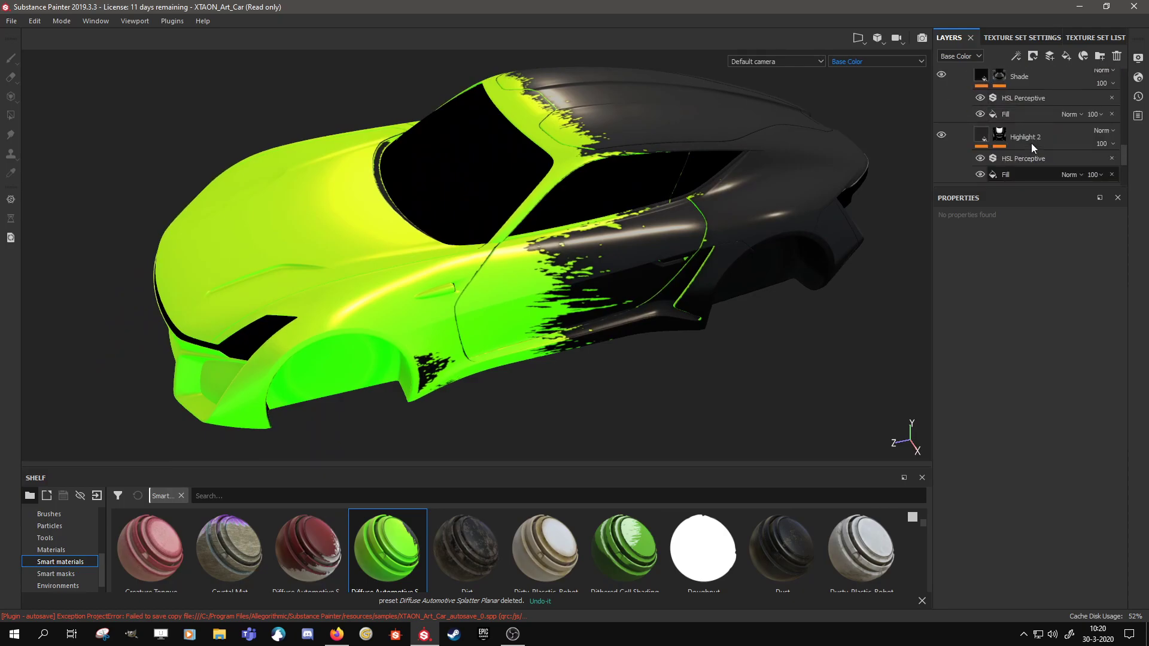
pyautogui.scroll(2, 1011, 120)
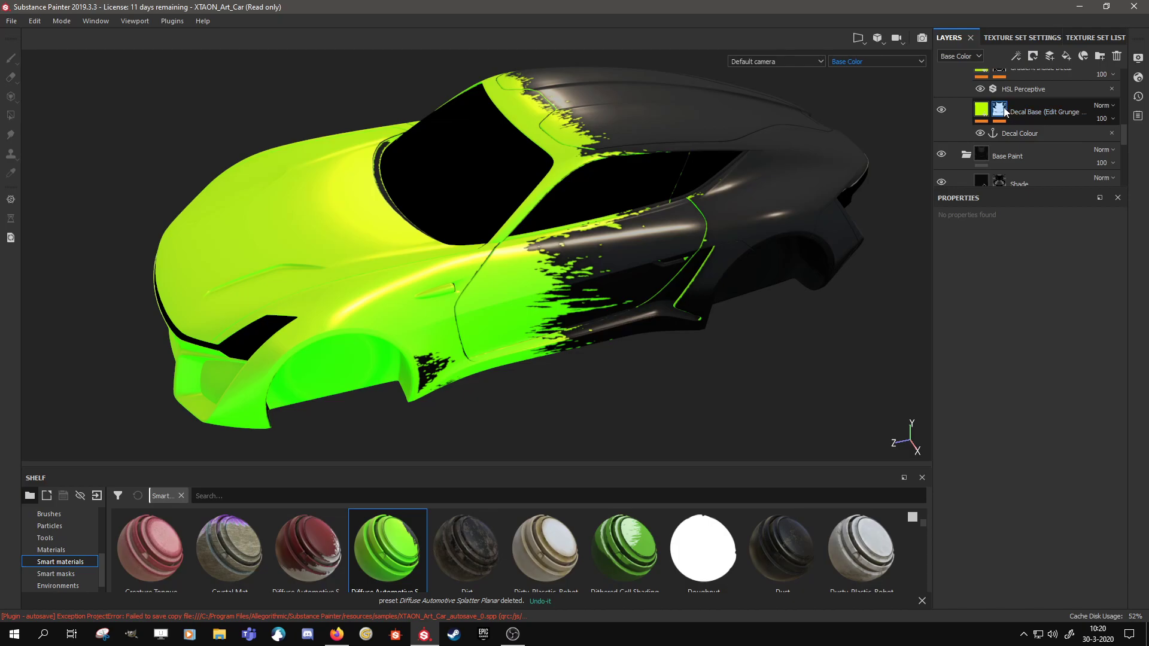
pyautogui.click(999, 109)
pyautogui.scroll(-2, 1037, 133)
pyautogui.scroll(3, 1059, 132)
pyautogui.click(1046, 145)
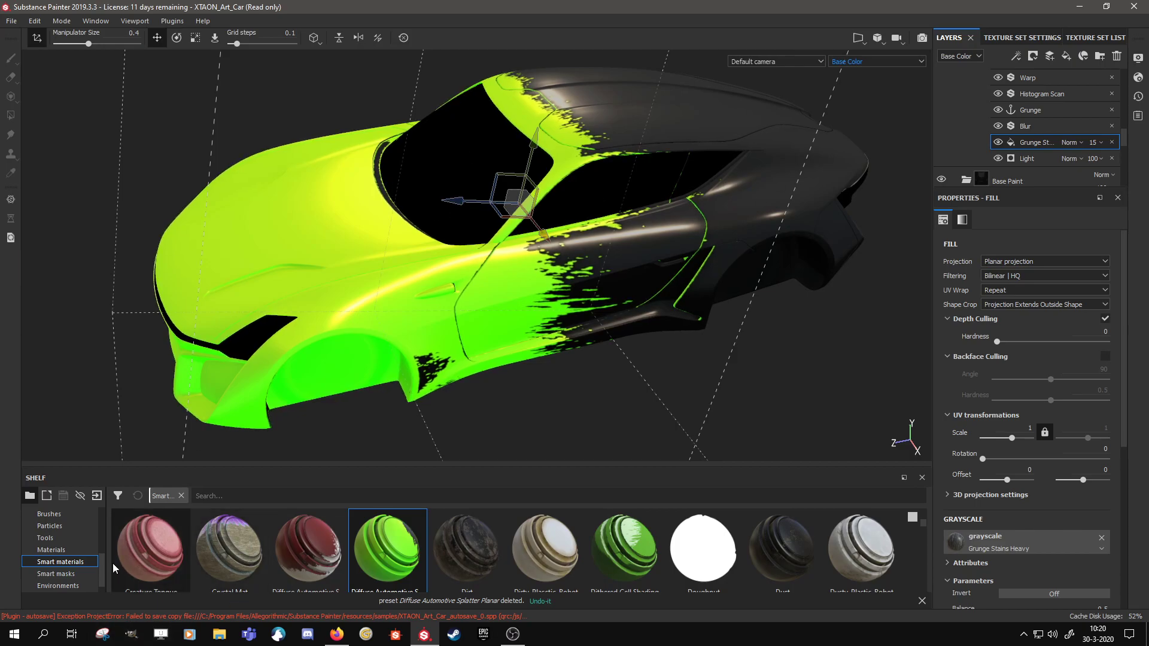
# Find Grunge Damas among the grunge textures and assign it as the selected mask fill's grayscale.
pyautogui.scroll(3, 69, 552)
pyautogui.click(64, 557)
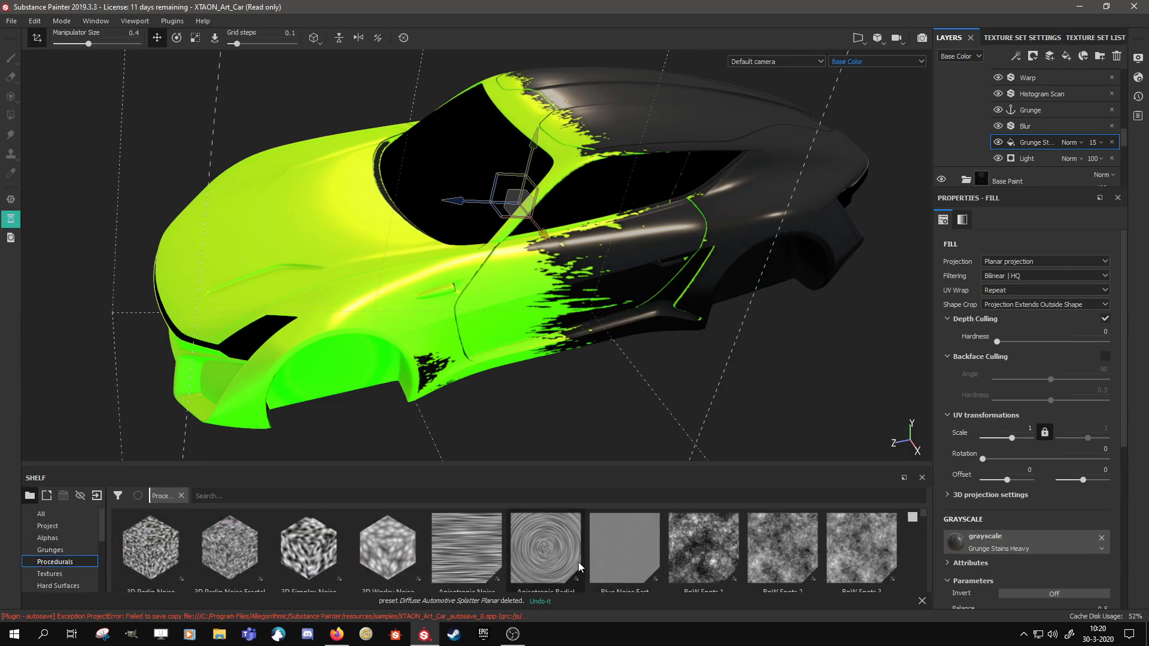
pyautogui.click(50, 550)
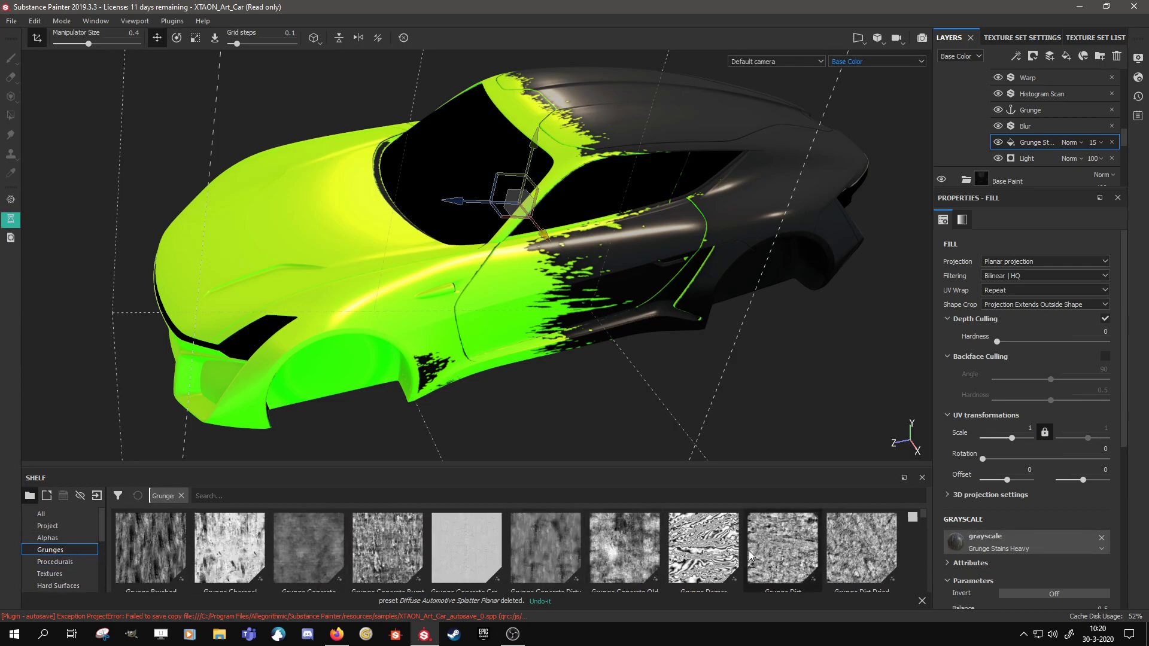
pyautogui.scroll(-4, 1070, 465)
pyautogui.moveTo(703, 547); pyautogui.dragTo(1000, 400)
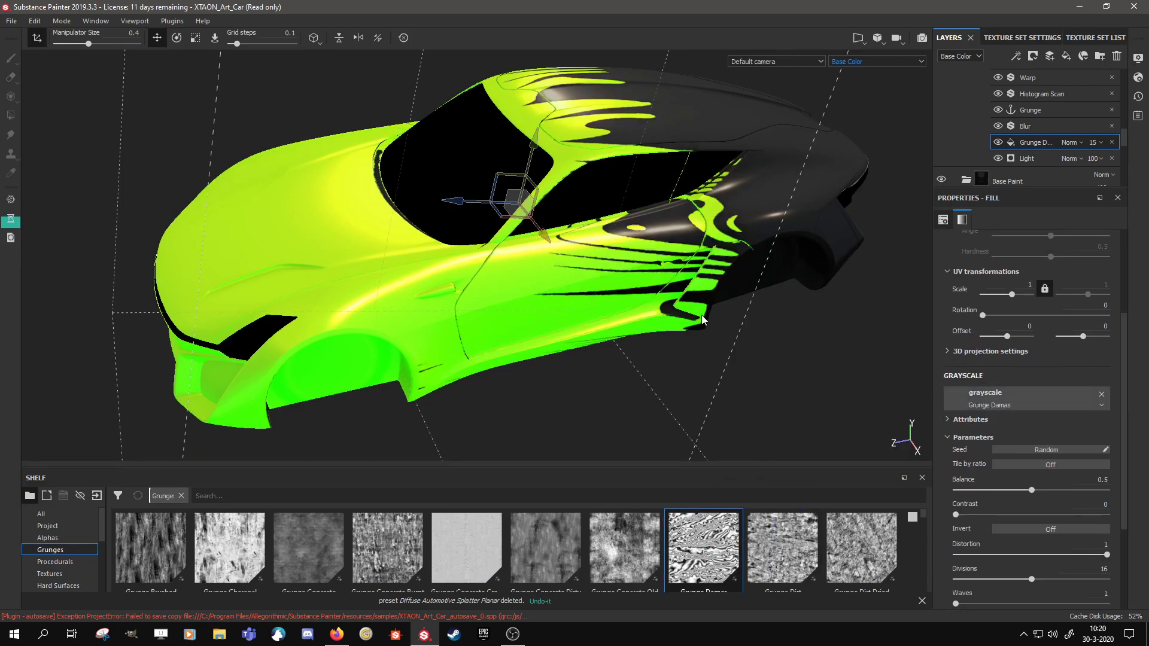
# Rotate the mask fill's planar projection twice around the car body to change the direction of the grunge pattern.
pyautogui.keyDown('alt'); pyautogui.moveTo(707, 332); pyautogui.dragTo(580, 264); pyautogui.keyUp('alt')
pyautogui.scroll(-2, 598, 277)
pyautogui.scroll(5, 587, 290)
pyautogui.scroll(-7, 587, 290)
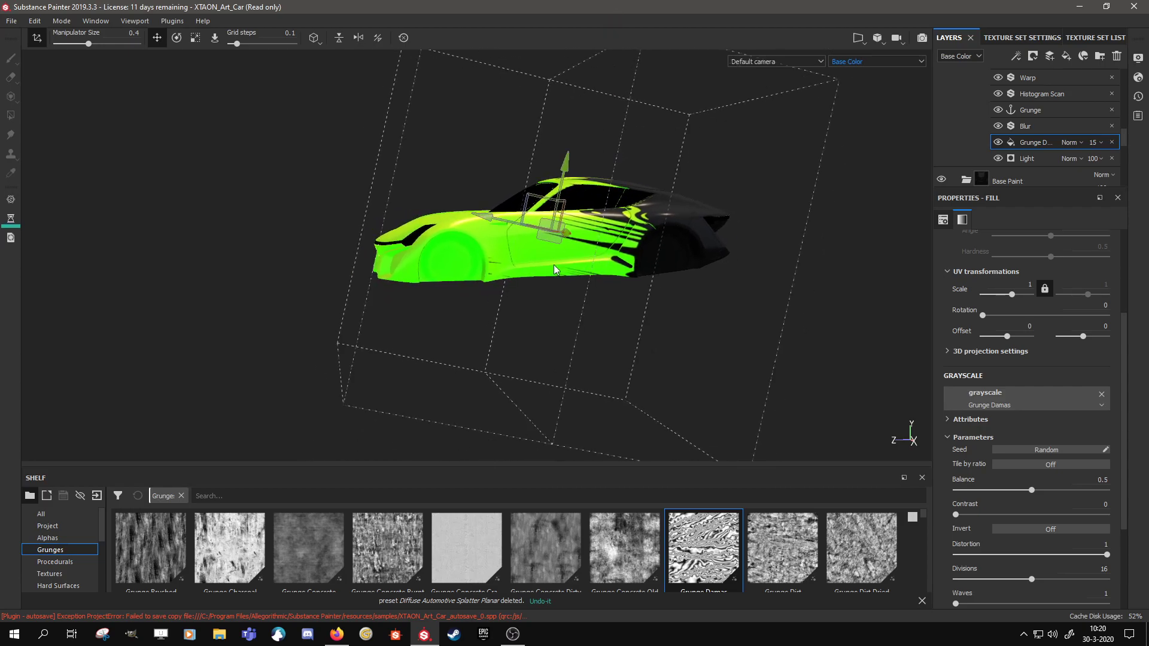
pyautogui.press('e')
pyautogui.press('r')
pyautogui.press('e')
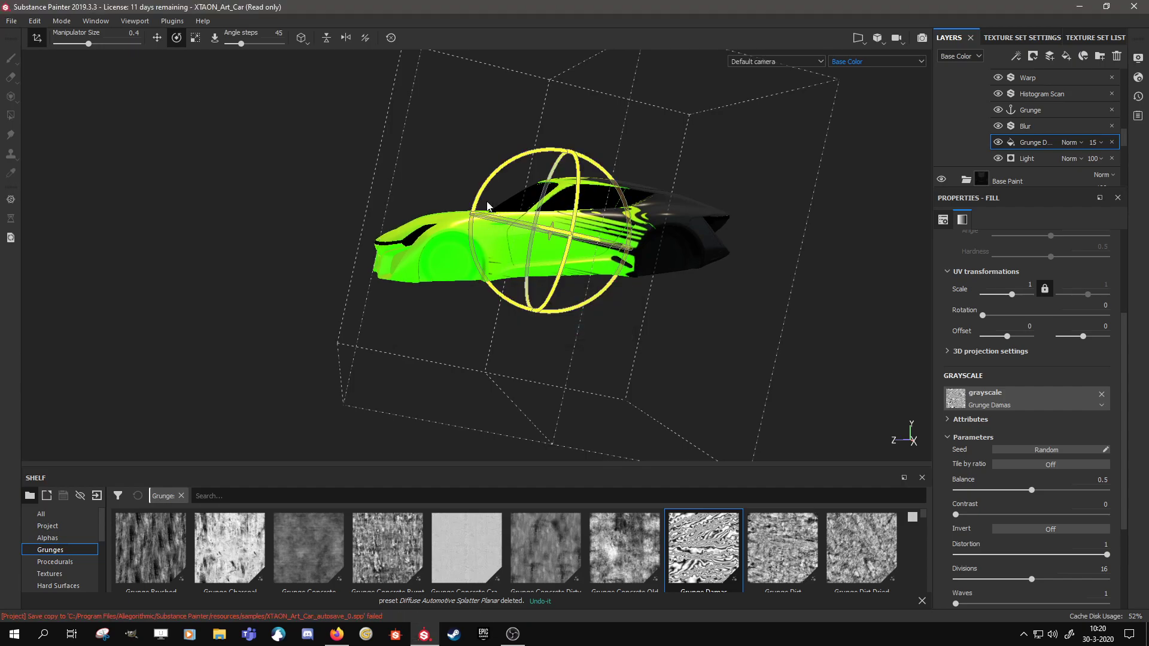
pyautogui.moveTo(487, 176); pyautogui.dragTo(615, 139)
pyautogui.keyDown('alt'); pyautogui.moveTo(655, 172); pyautogui.dragTo(737, 277); pyautogui.keyUp('alt')
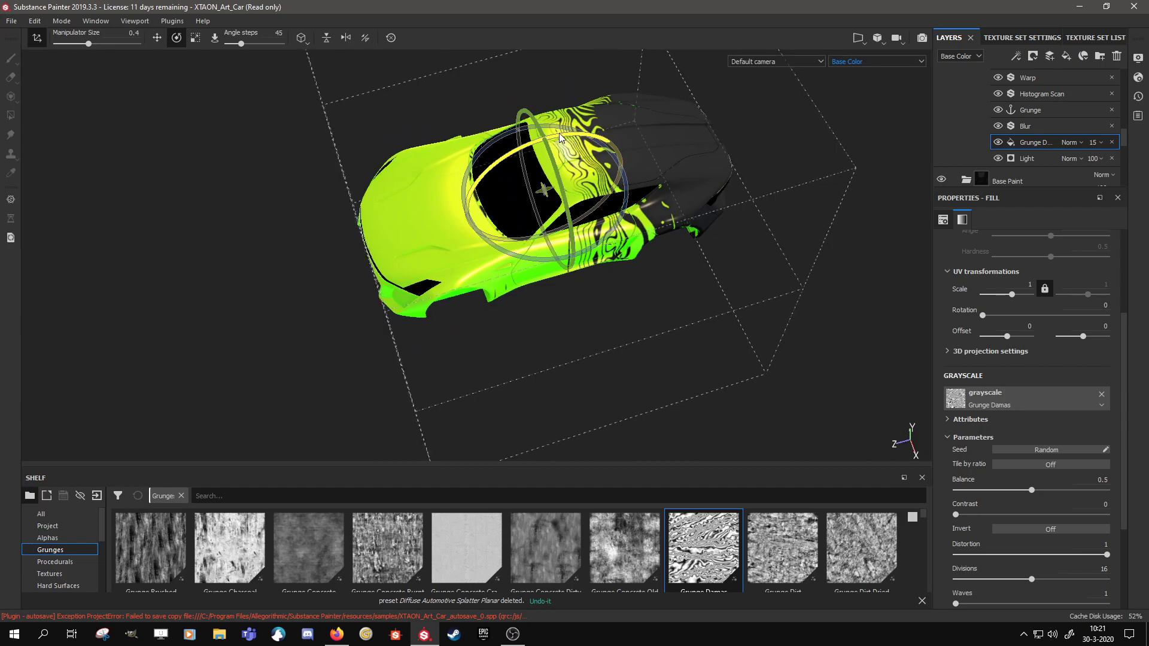
pyautogui.moveTo(554, 139); pyautogui.dragTo(417, 72)
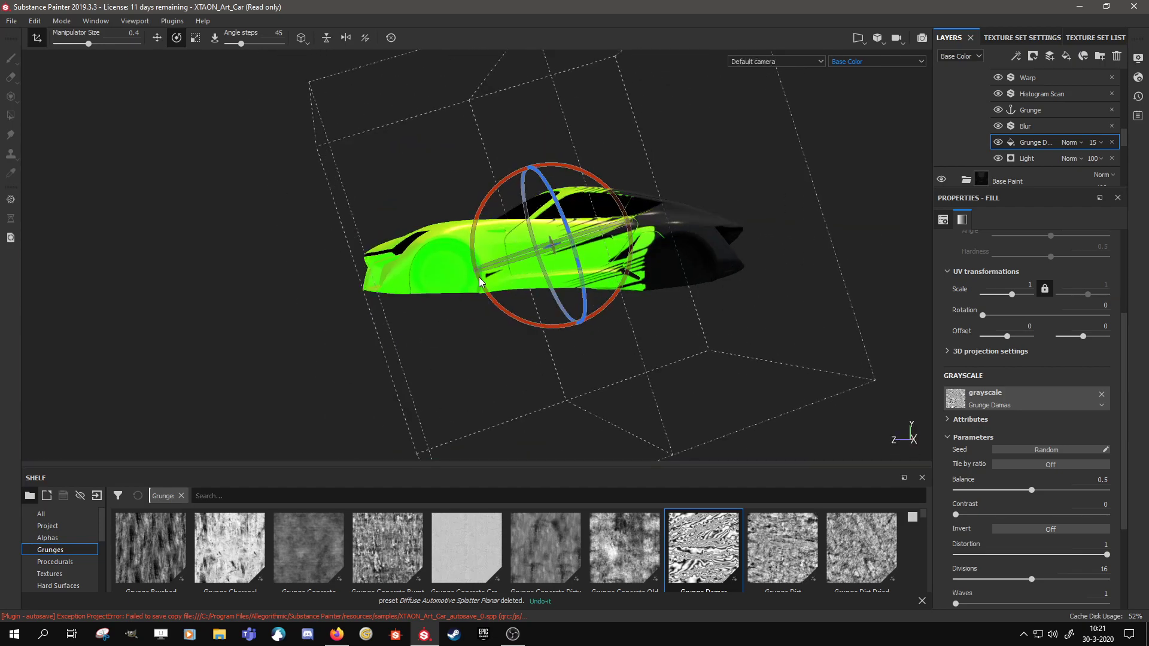
pyautogui.keyDown('alt'); pyautogui.moveTo(468, 279); pyautogui.dragTo(392, 242); pyautogui.keyUp('alt')
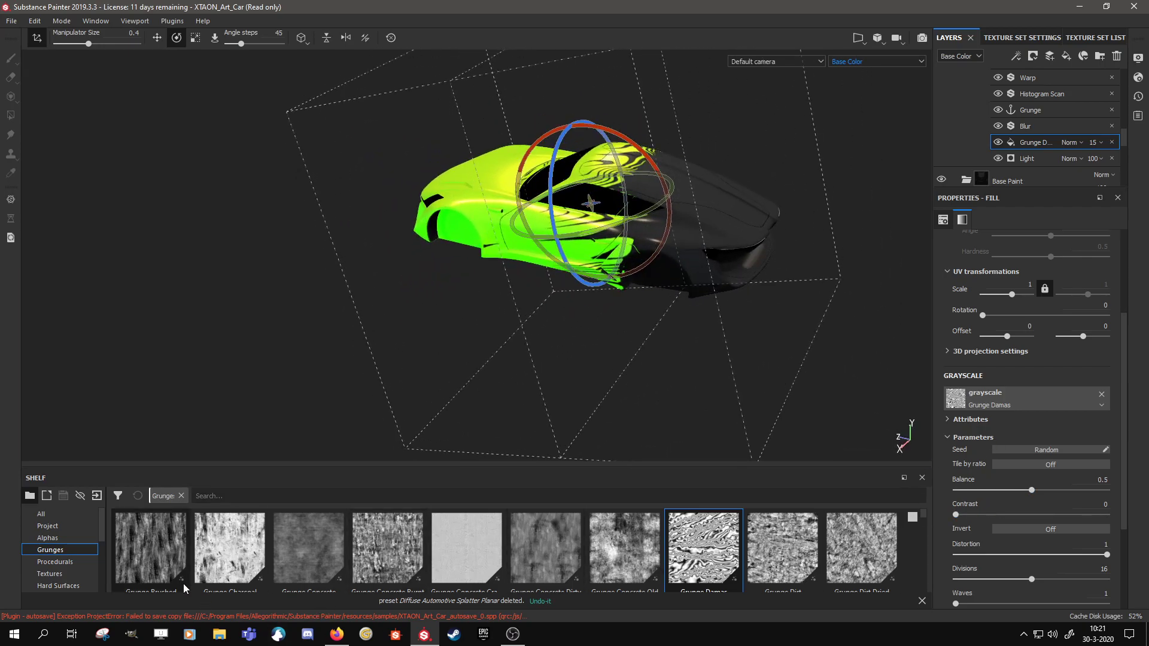
# Replace the mask fill's grayscale with Grunge Brushed and check the decal edge along the car's side.
pyautogui.moveTo(115, 549); pyautogui.dragTo(1013, 403)
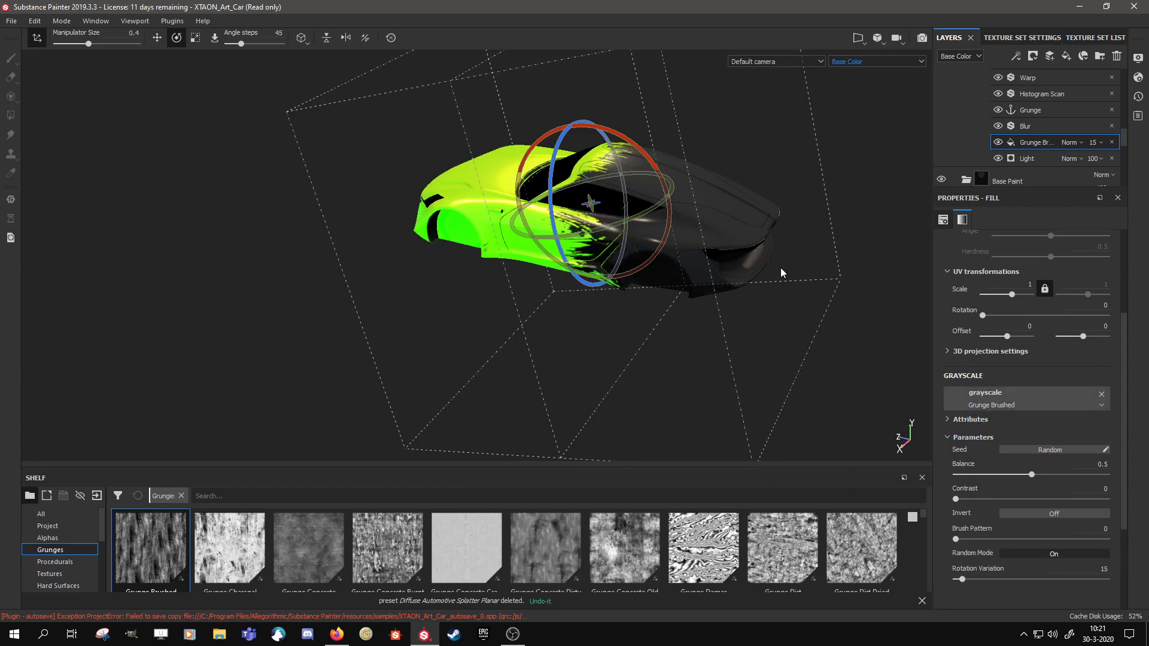
pyautogui.moveTo(769, 264)
pyautogui.keyDown('alt'); pyautogui.mouseDown()
pyautogui.moveTo(721, 359)
pyautogui.moveTo(622, 273)
pyautogui.moveTo(548, 308)
pyautogui.mouseUp(); pyautogui.keyUp('alt')
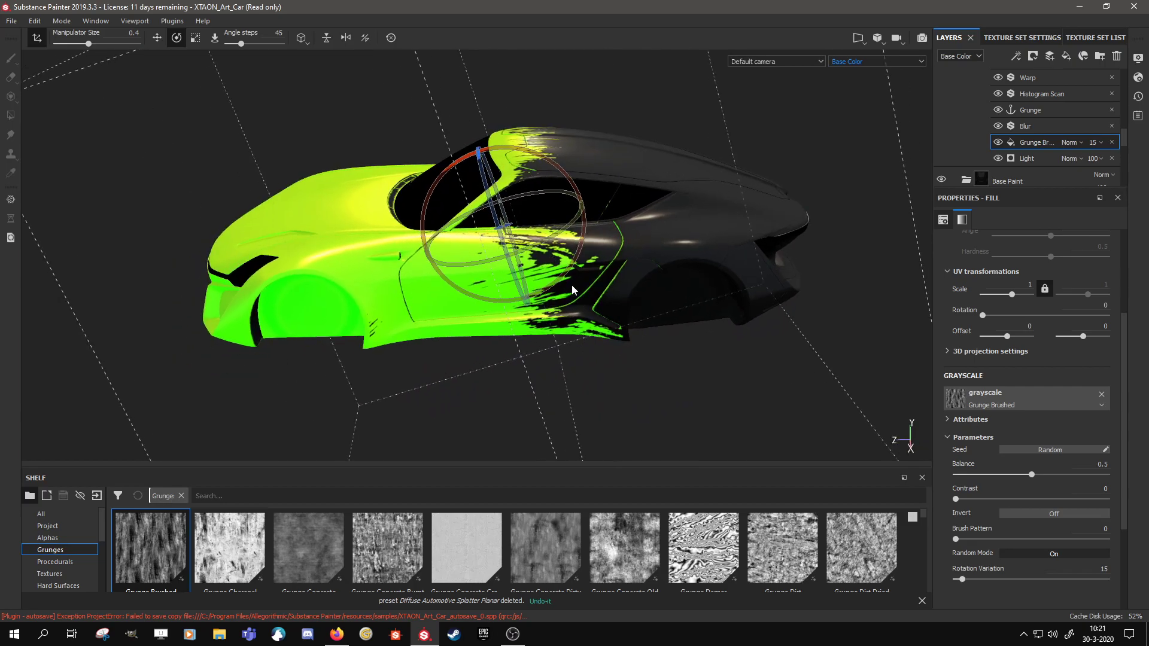
pyautogui.keyDown('alt'); pyautogui.moveTo(575, 287); pyautogui.dragTo(595, 302, button='middle'); pyautogui.keyUp('alt')
# Set the Base Paint layer's base color to bright red, R 0.715, G 0.001, B 0.001.
pyautogui.scroll(-5, 1059, 136)
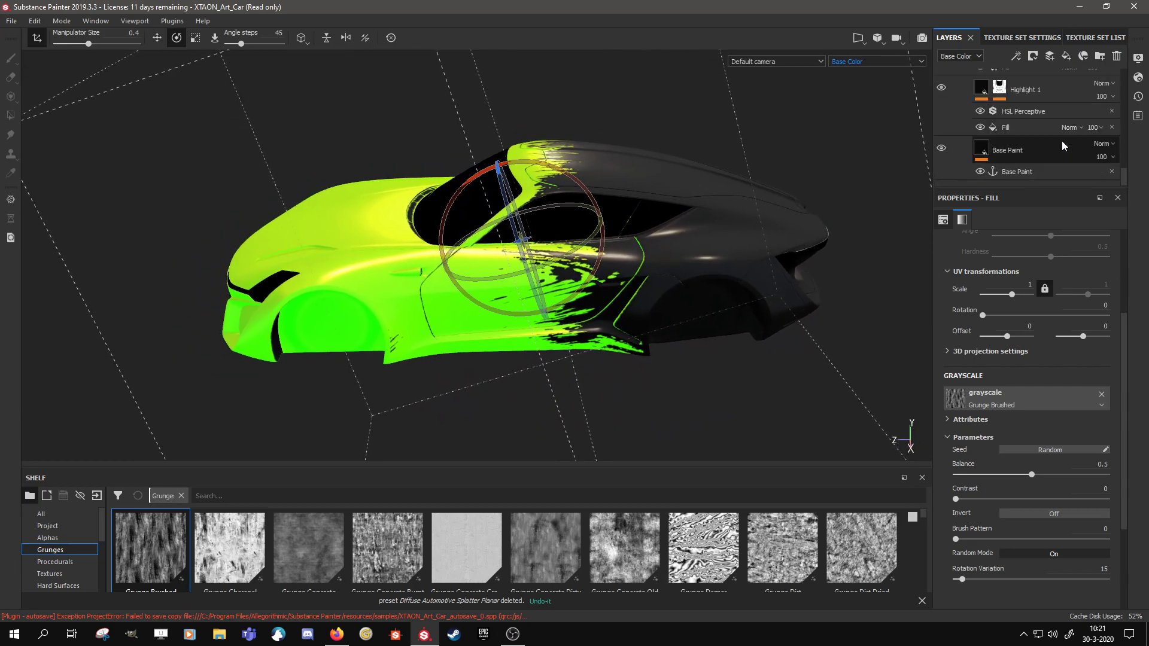
pyautogui.click(981, 152)
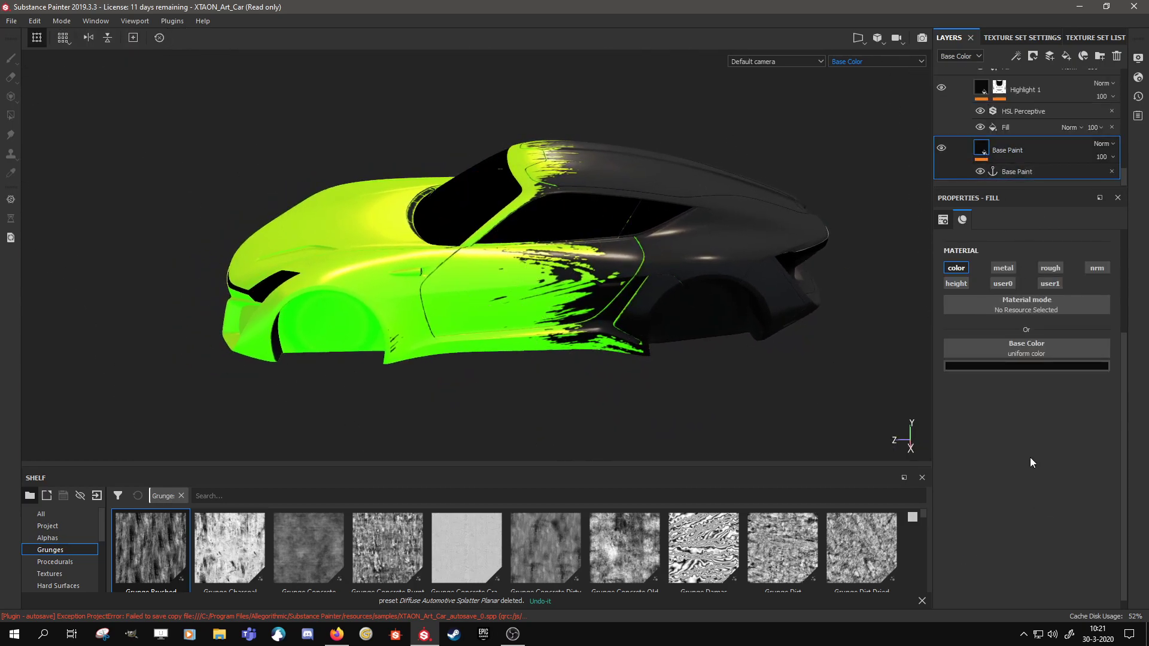
pyautogui.click(1039, 367)
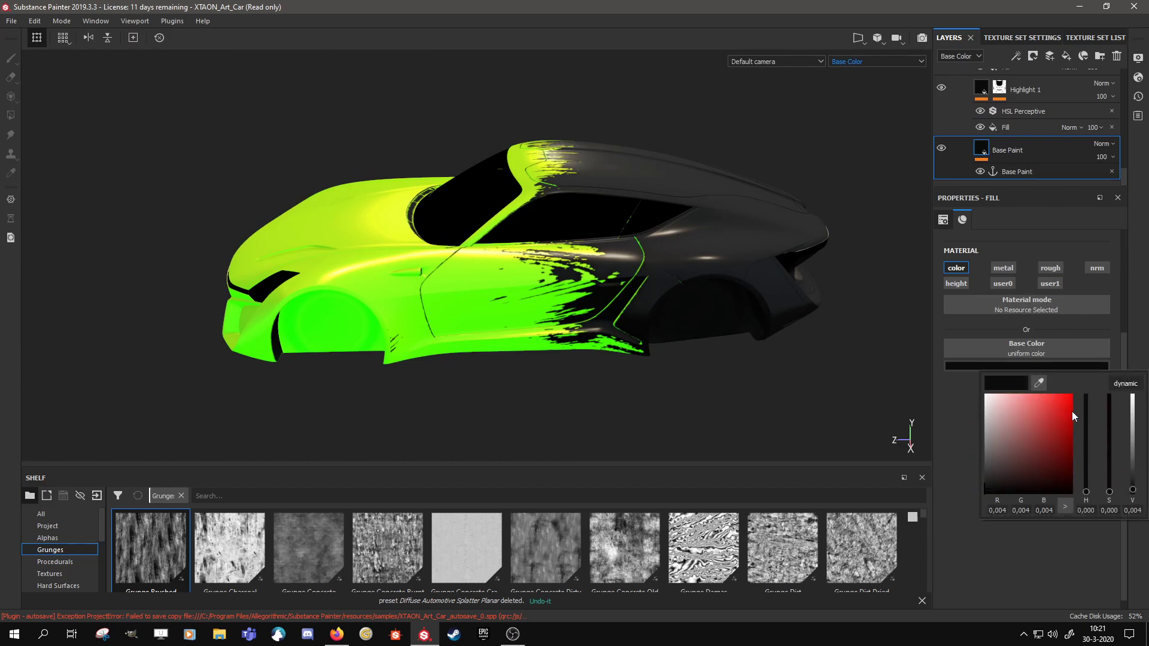
pyautogui.moveTo(1072, 411); pyautogui.dragTo(1072, 407)
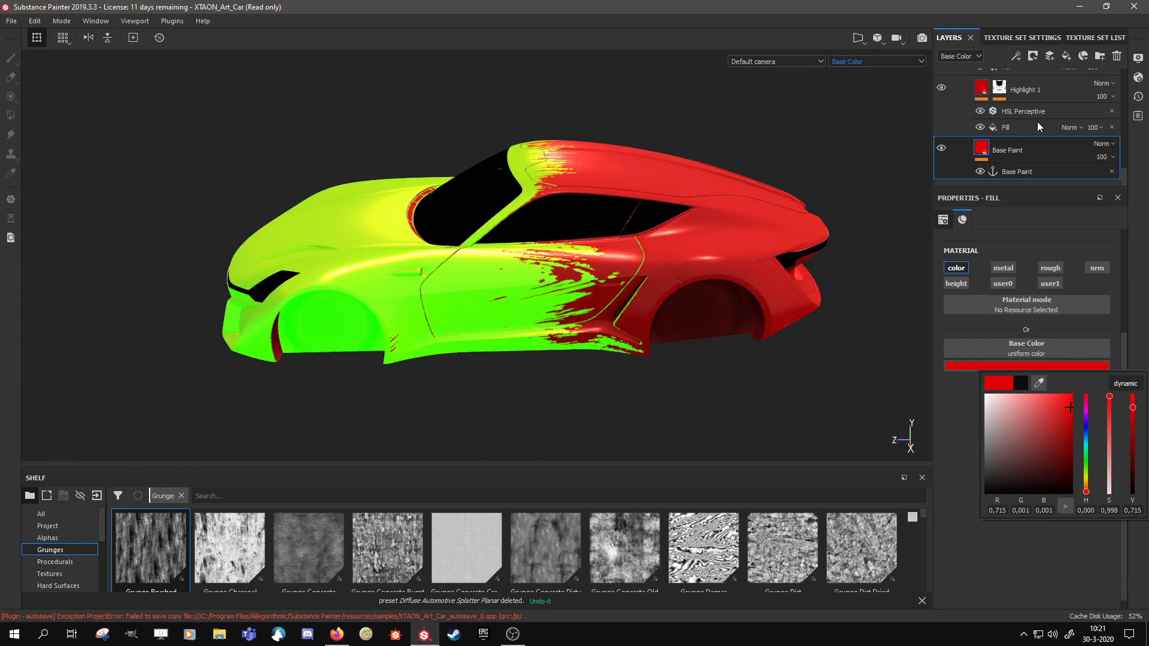
pyautogui.click(1014, 128)
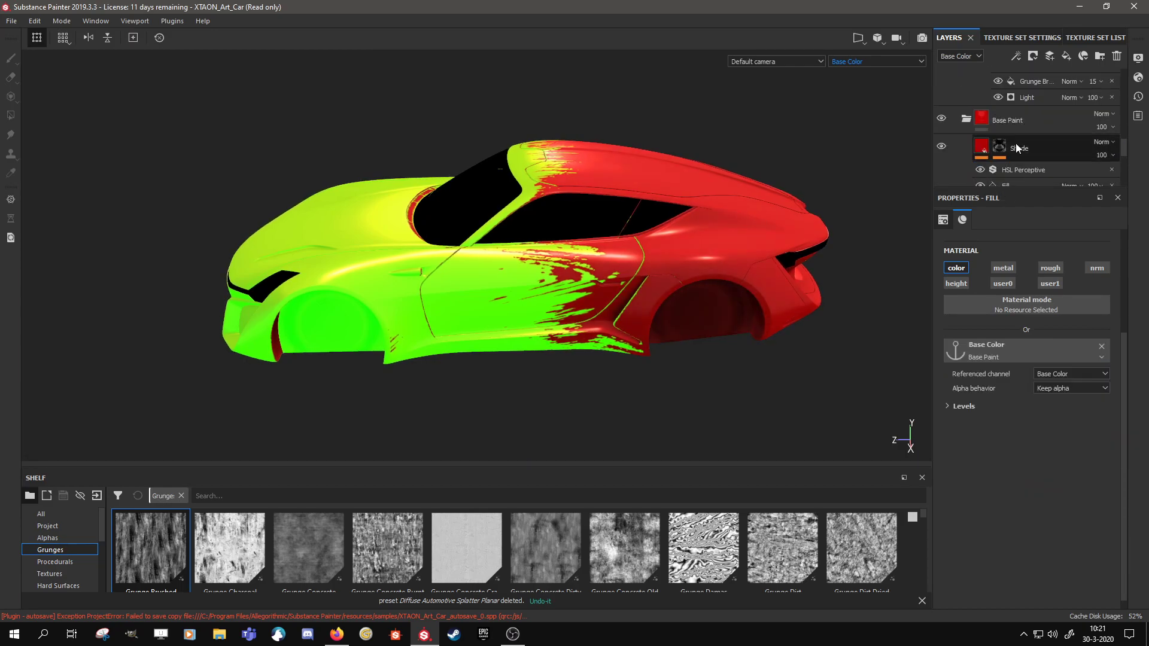
# Set the Decal Base layer's base color to a neutral grey with R, G and B at 0.399.
pyautogui.scroll(5, 1014, 147)
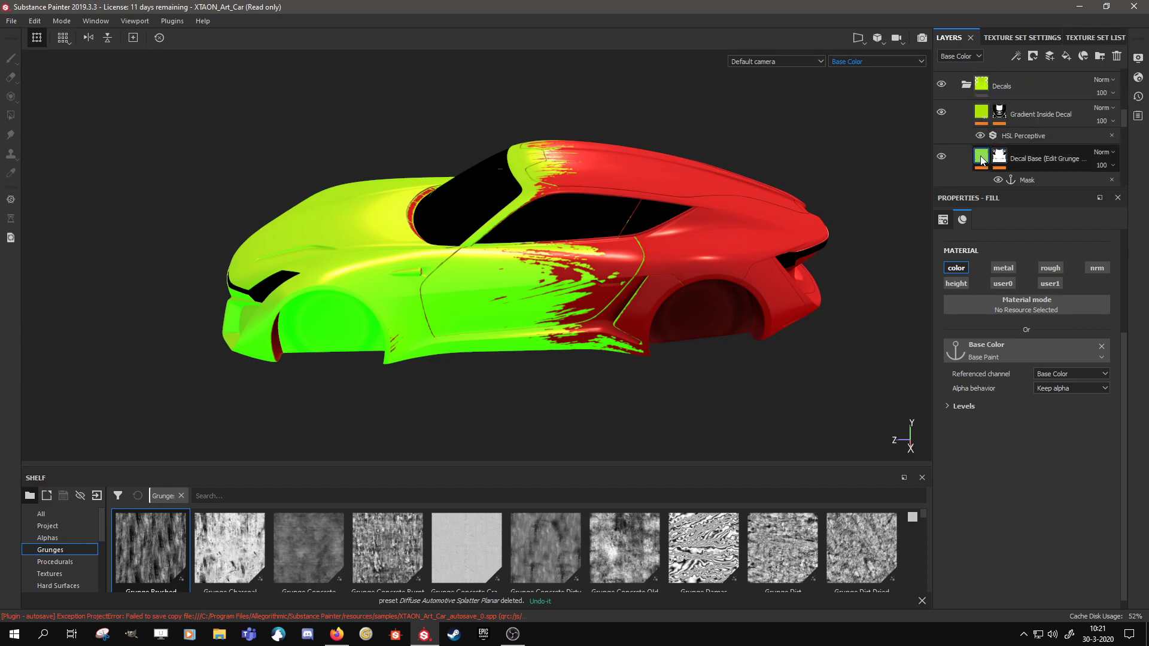
pyautogui.click(982, 159)
pyautogui.click(1035, 366)
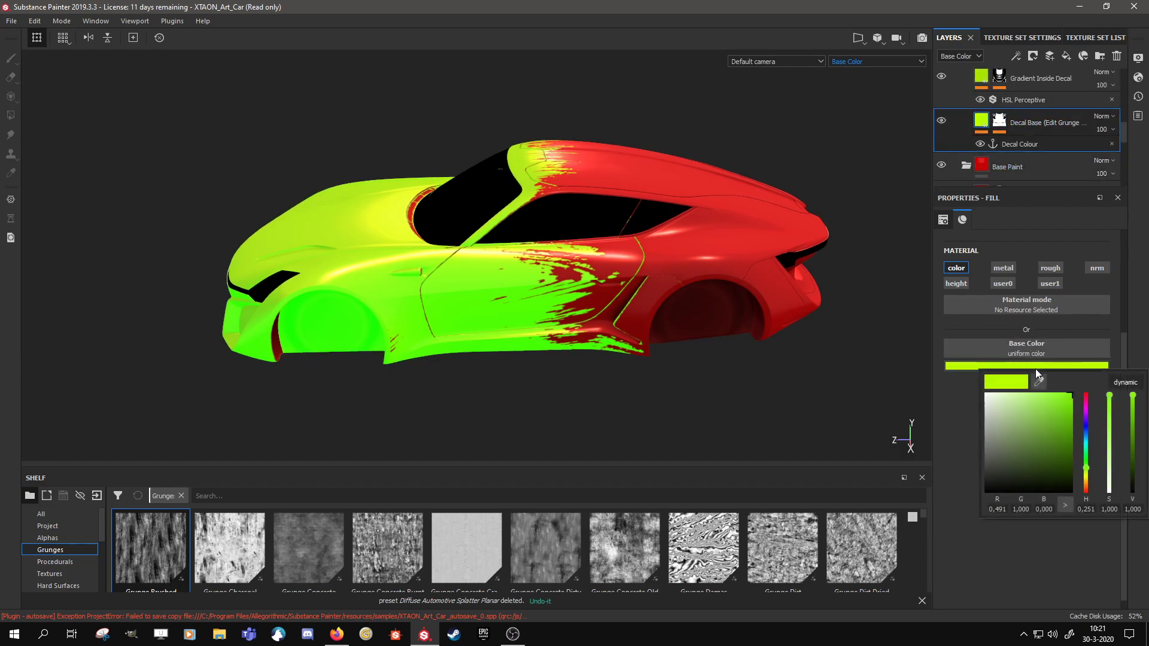
pyautogui.click(1087, 436)
pyautogui.click(987, 427)
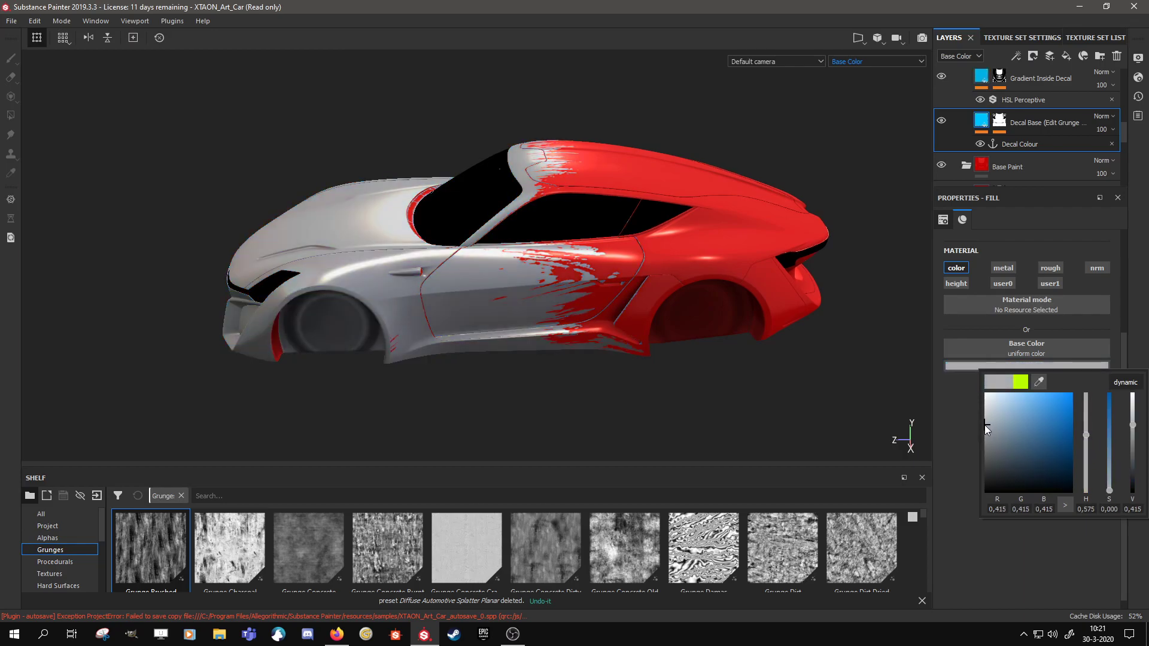
pyautogui.click(984, 426)
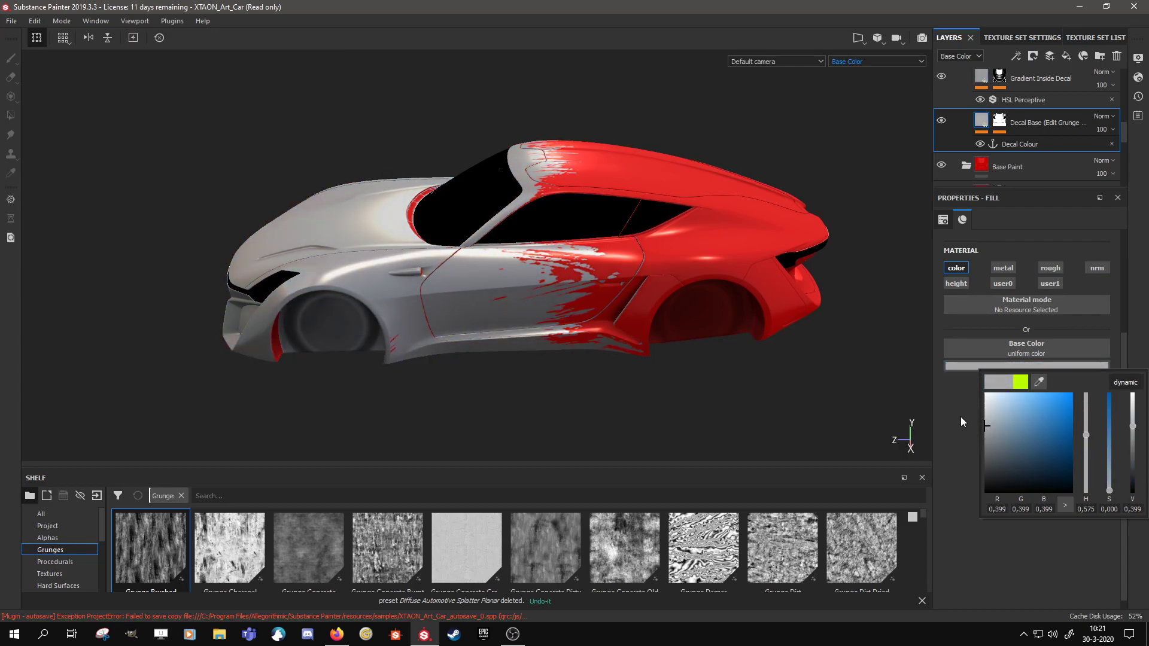
# Set the Base Paint layer's base color to dark red, R 0.206, G 0.003, B 0.003.
pyautogui.keyDown('alt'); pyautogui.moveTo(560, 254); pyautogui.dragTo(625, 317); pyautogui.keyUp('alt')
pyautogui.scroll(-1, 1021, 156)
pyautogui.scroll(-4, 1022, 156)
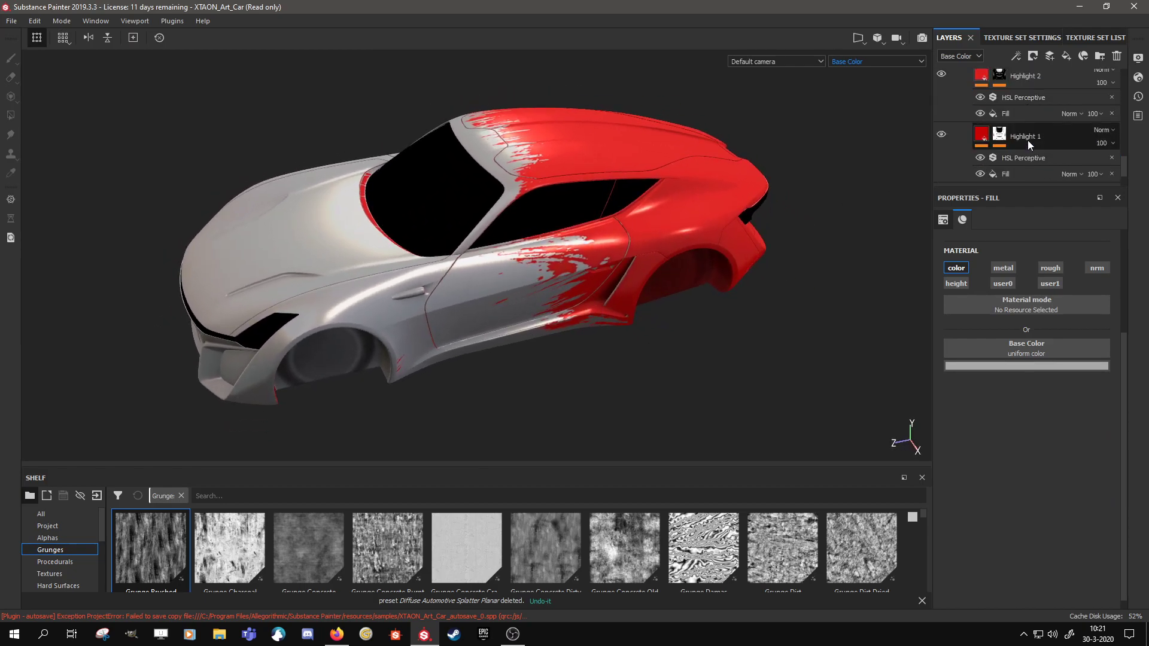
pyautogui.scroll(-1, 1028, 140)
pyautogui.click(1005, 151)
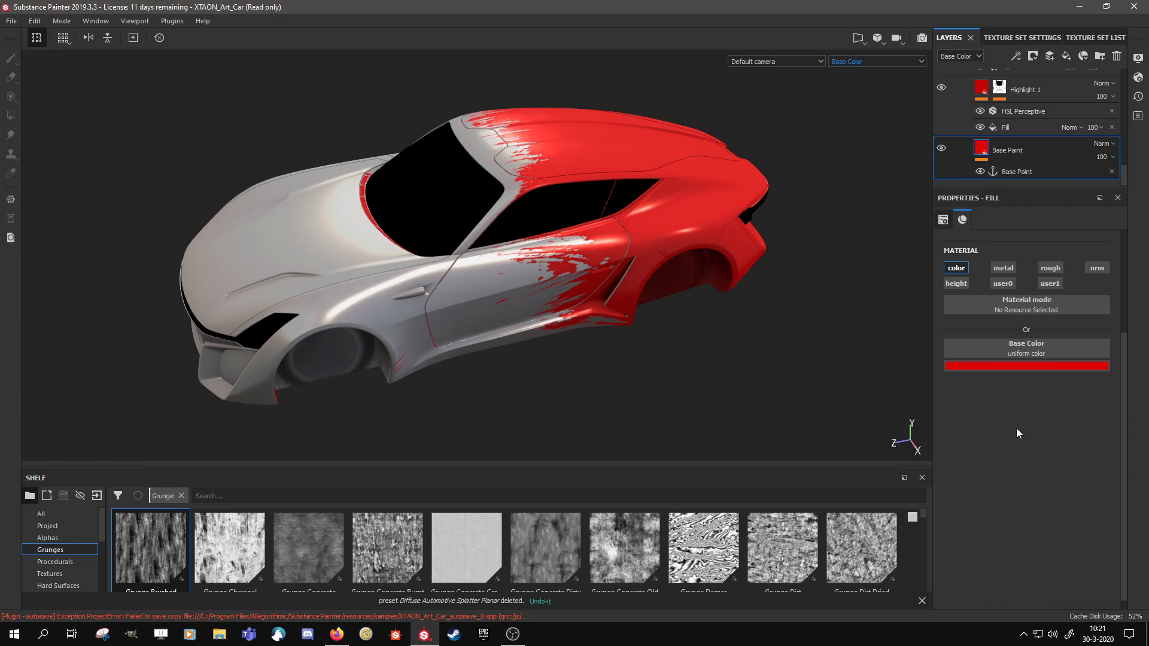
pyautogui.click(1028, 368)
pyautogui.click(1063, 443)
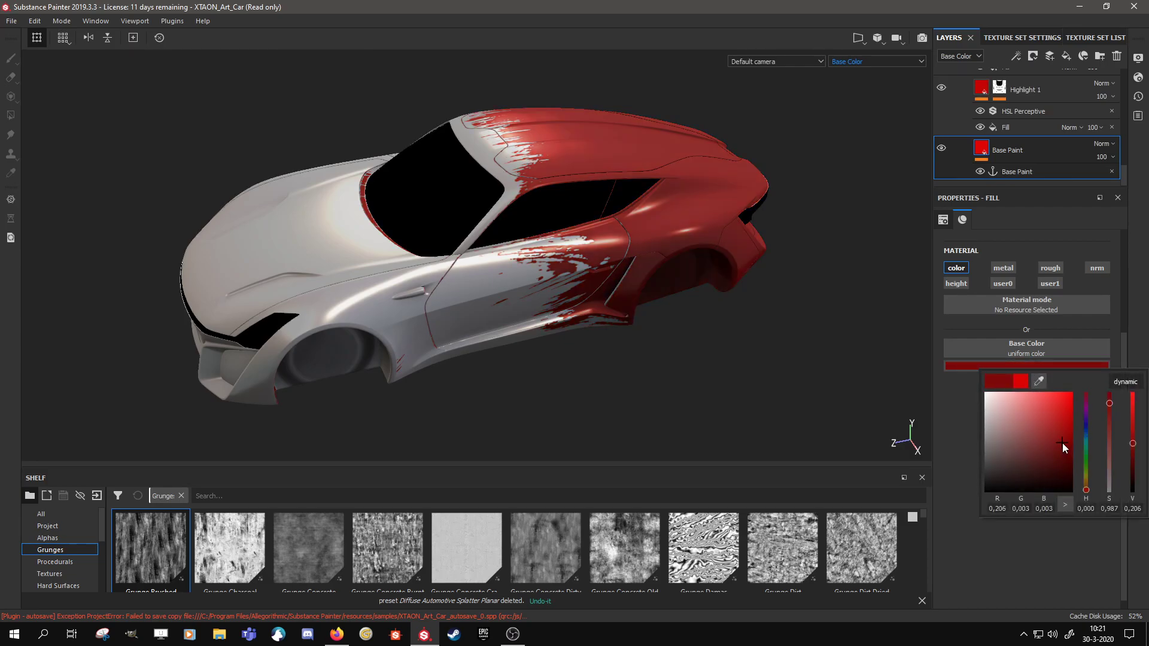
# Hide the Env Fill Light layer in the Reflections 1 folder and view the car from the side.
pyautogui.keyDown('alt'); pyautogui.moveTo(699, 359); pyautogui.dragTo(741, 353); pyautogui.keyUp('alt')
pyautogui.scroll(10, 1046, 136)
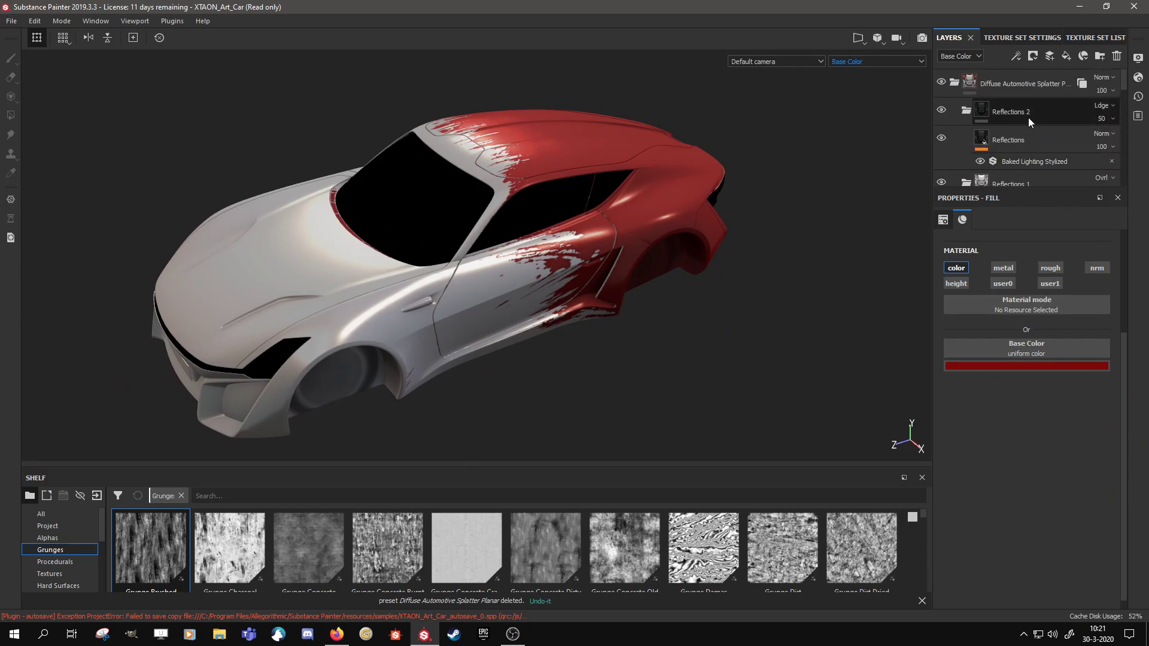
pyautogui.scroll(3, 1028, 118)
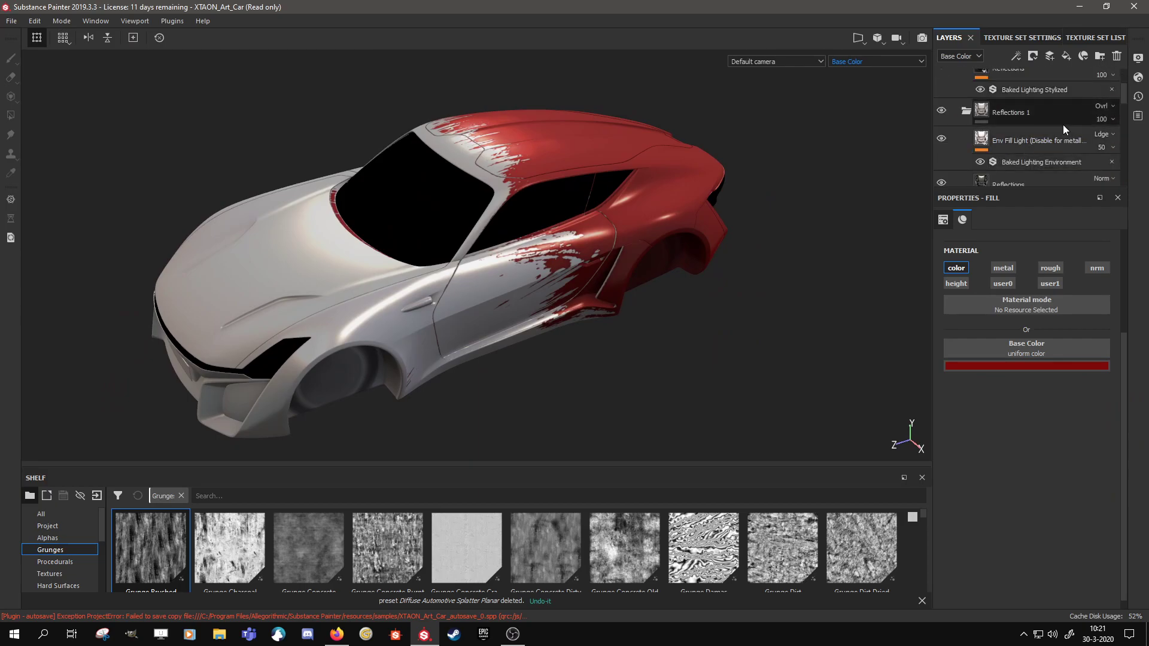
pyautogui.scroll(-2, 1061, 124)
pyautogui.click(941, 102)
pyautogui.moveTo(838, 213)
pyautogui.keyDown('alt'); pyautogui.mouseDown()
pyautogui.moveTo(608, 235)
pyautogui.moveTo(574, 318)
pyautogui.moveTo(624, 306)
pyautogui.mouseUp(); pyautogui.keyUp('alt')
# Set the Base Paint layer's base color to a brighter red, R 0.520, G 0.011, B 0.011.
pyautogui.scroll(-10, 1029, 131)
pyautogui.click(1064, 366)
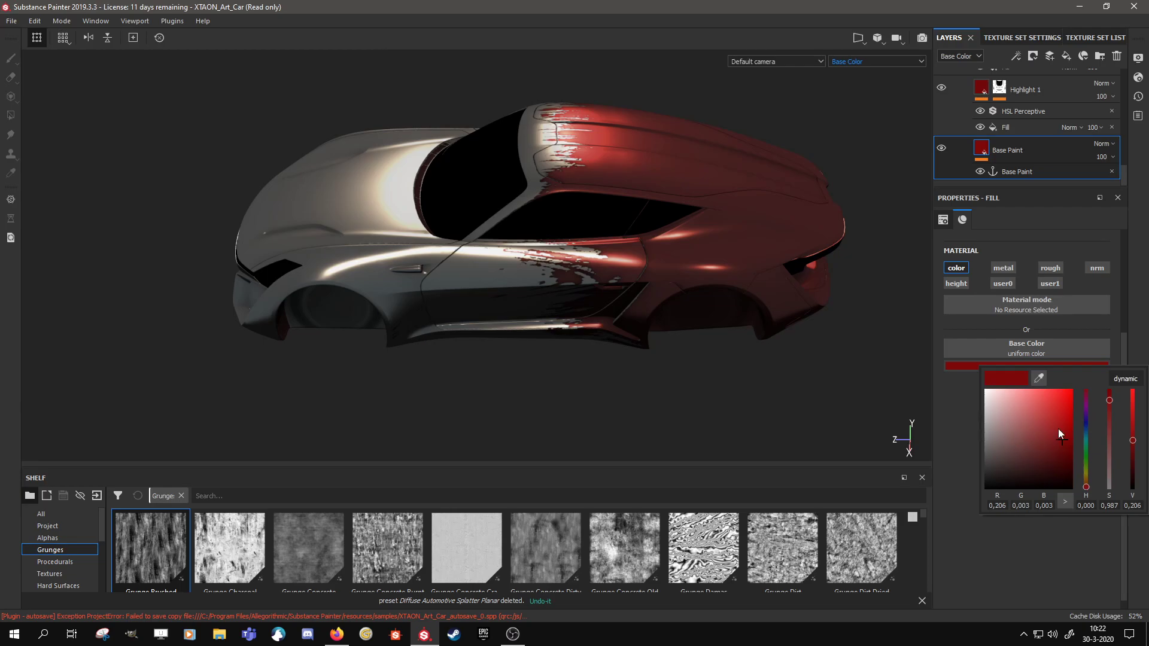
pyautogui.moveTo(1065, 424); pyautogui.dragTo(1058, 414)
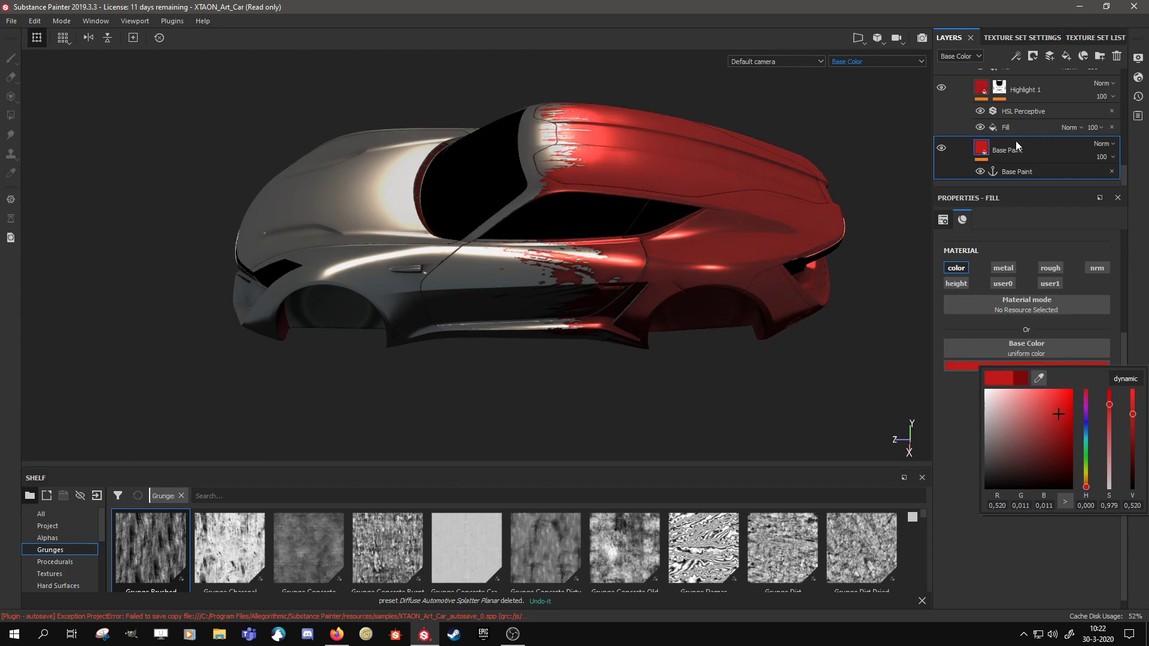
pyautogui.click(1029, 157)
# Set the Decal Base layer's base color to light grey with R, G and B at 0.671, and inspect the car's front and side.
pyautogui.scroll(4, 1029, 152)
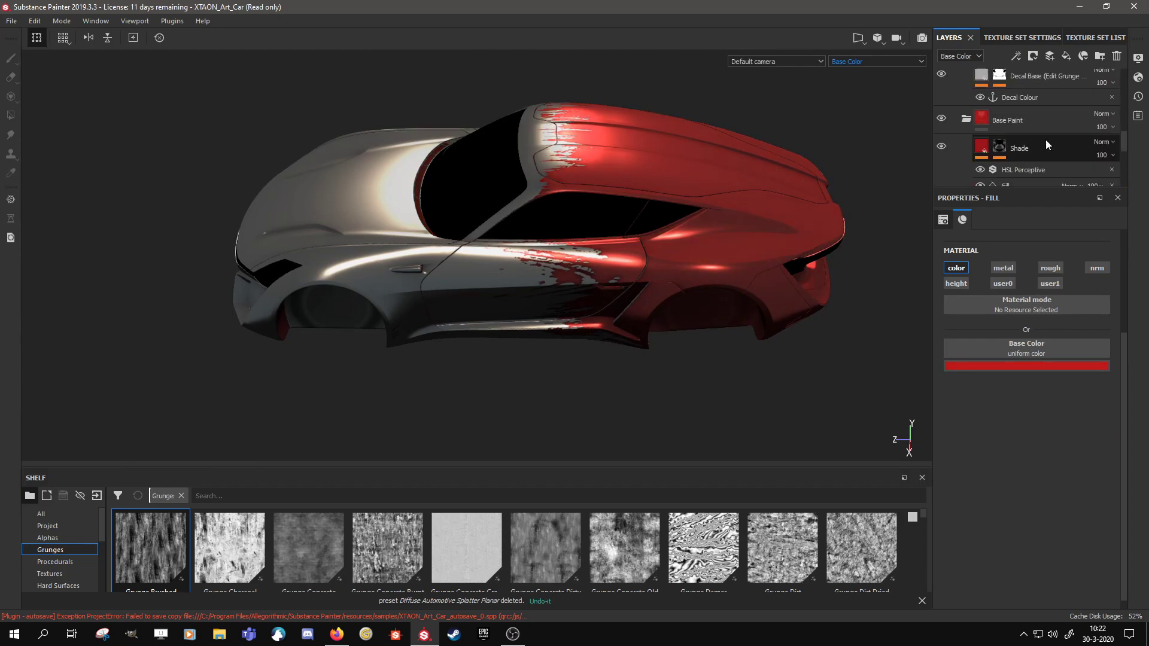
pyautogui.click(982, 115)
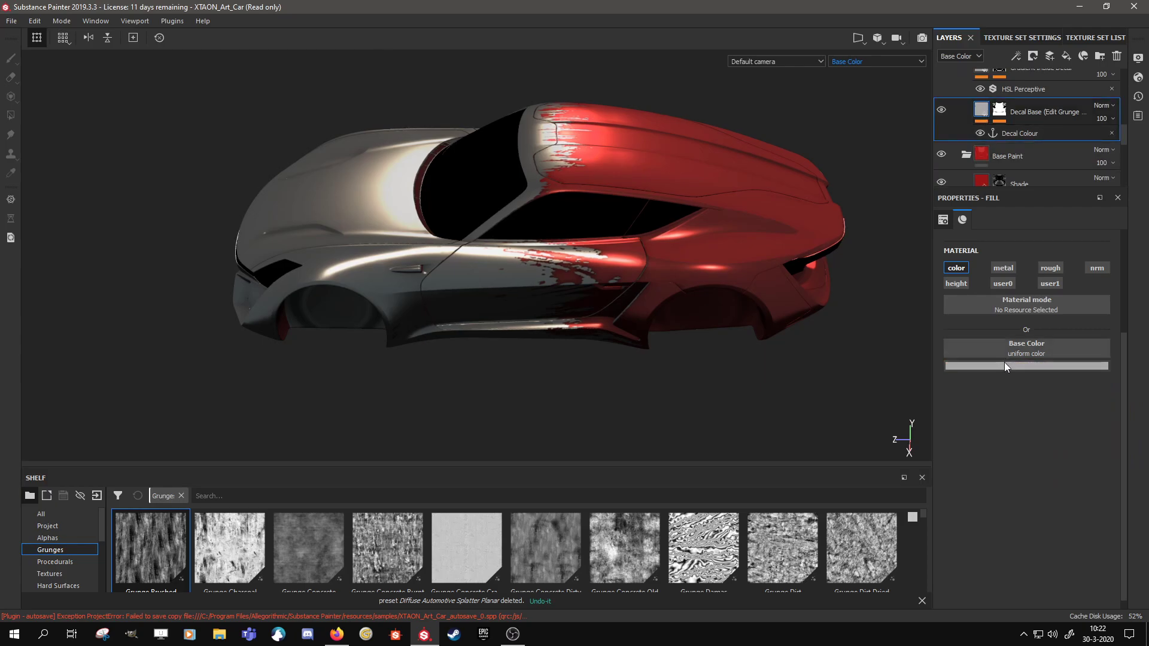
pyautogui.click(1003, 363)
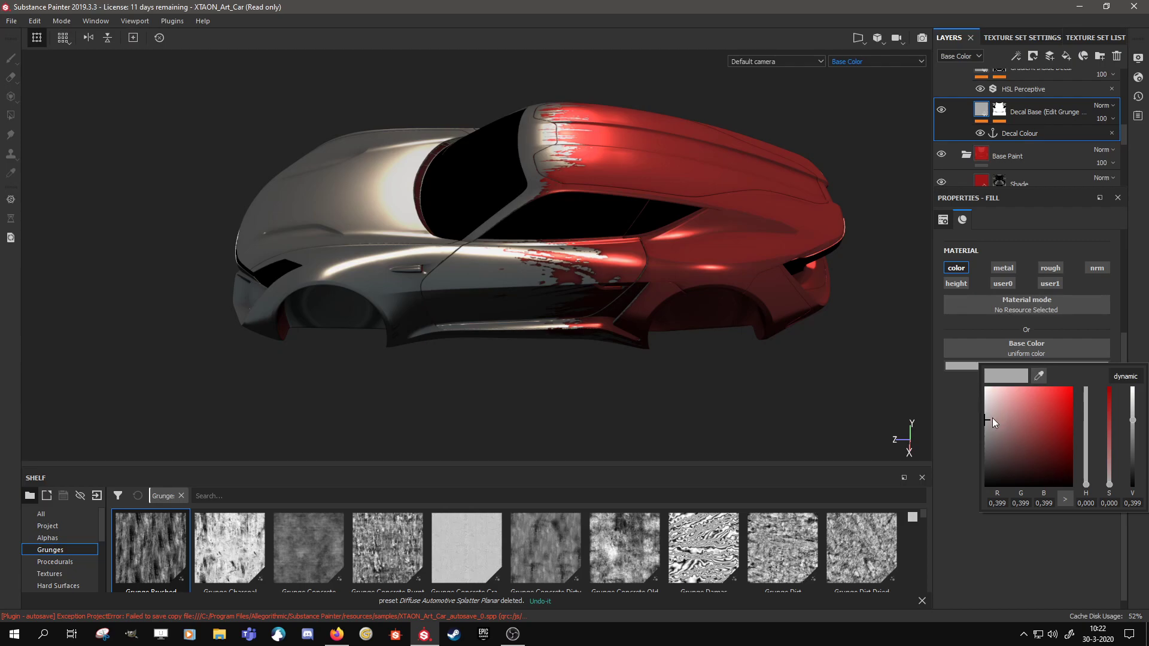
pyautogui.click(982, 406)
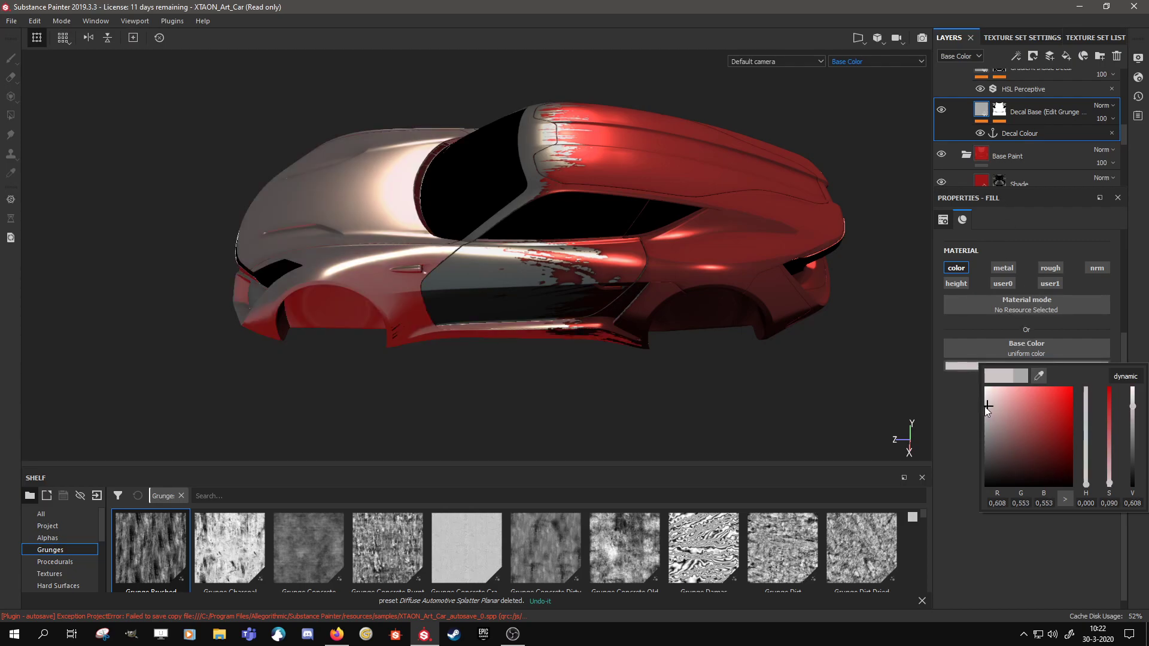
pyautogui.moveTo(980, 404); pyautogui.dragTo(980, 402)
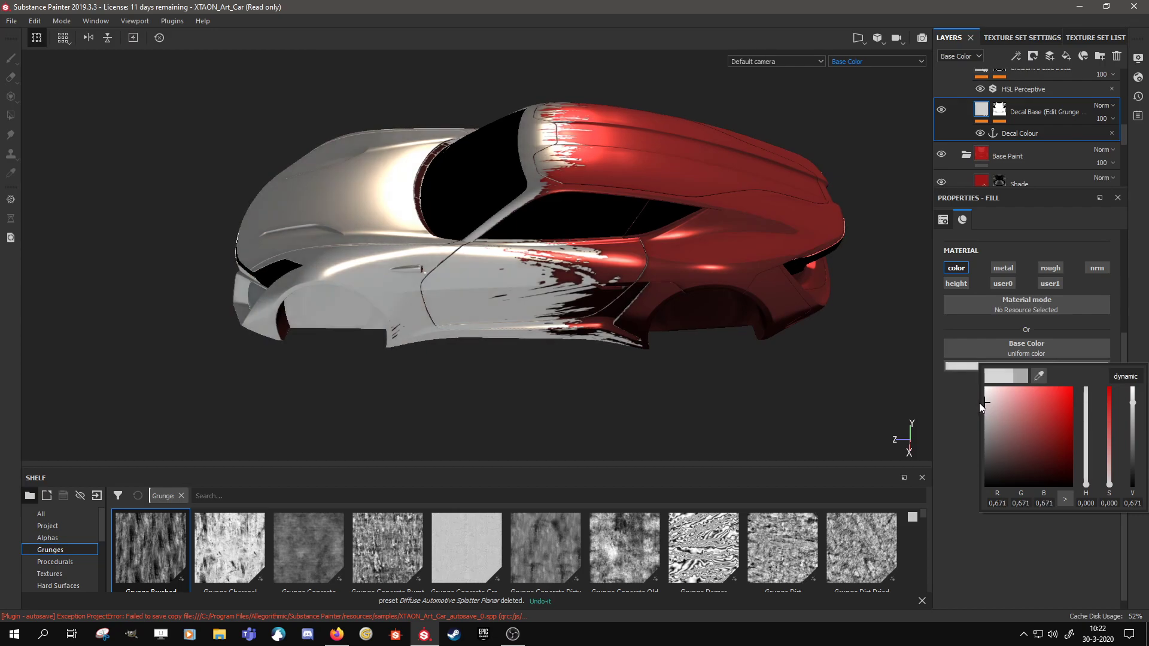
pyautogui.click(294, 290)
pyautogui.keyDown('alt'); pyautogui.moveTo(294, 289); pyautogui.dragTo(419, 361); pyautogui.keyUp('alt')
pyautogui.keyDown('alt'); pyautogui.moveTo(767, 357); pyautogui.dragTo(793, 268, button='middle'); pyautogui.keyUp('alt')
pyautogui.keyDown('alt'); pyautogui.moveTo(794, 268); pyautogui.dragTo(480, 321); pyautogui.keyUp('alt')
pyautogui.moveTo(480, 322); pyautogui.dragTo(537, 322, button='middle')
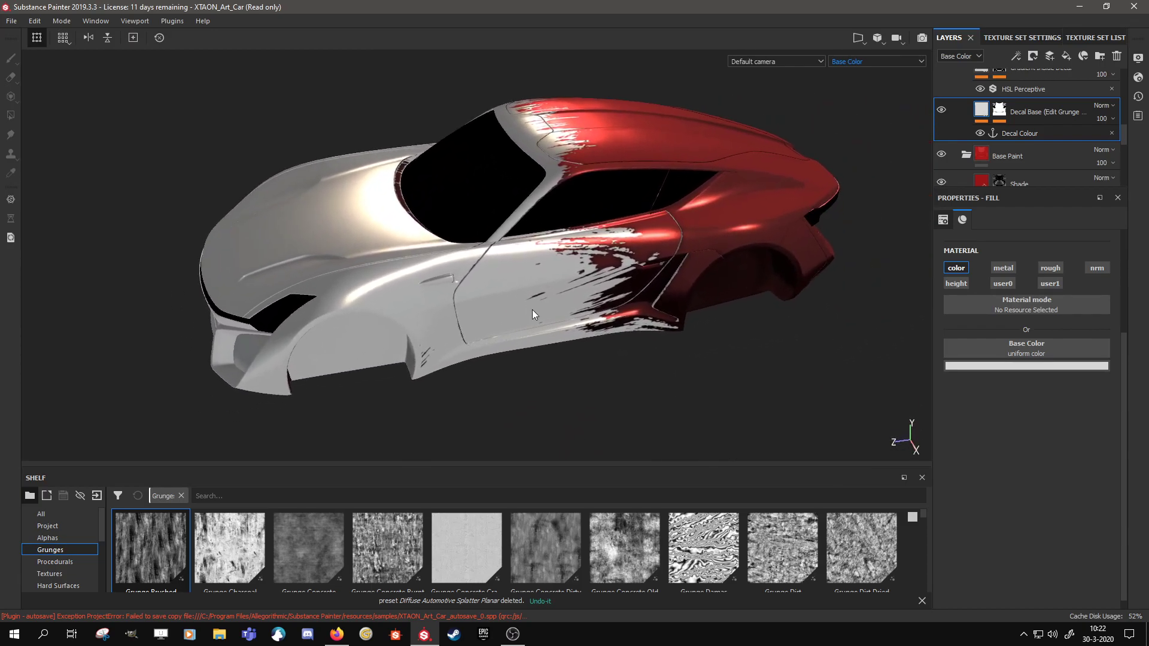
pyautogui.keyDown('alt'); pyautogui.moveTo(602, 344); pyautogui.dragTo(518, 343); pyautogui.keyUp('alt')
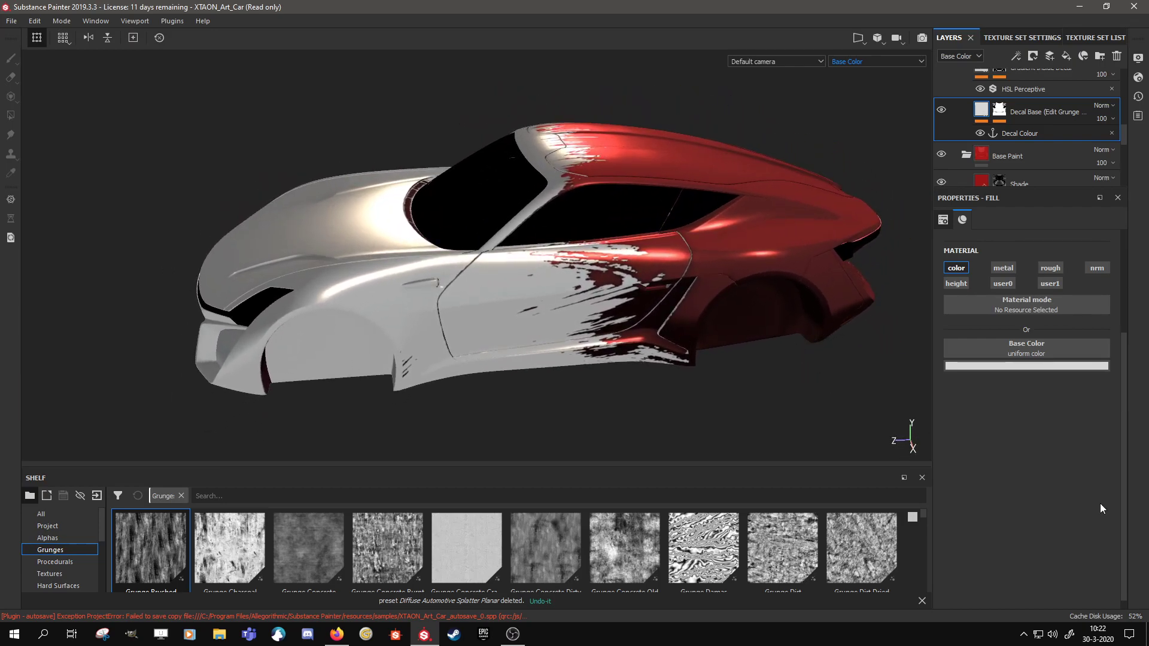